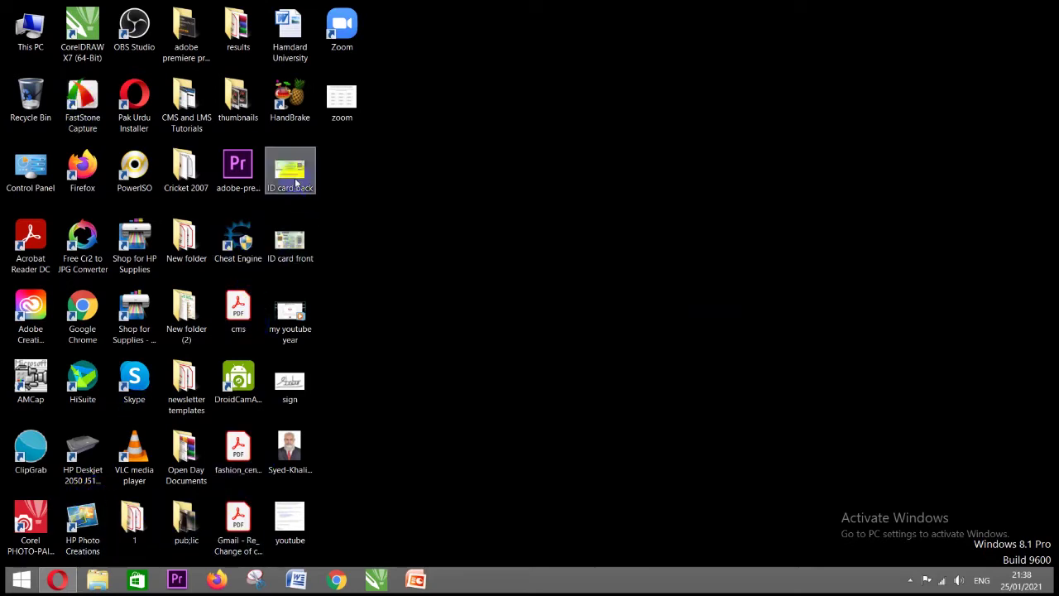
Launch HandBrake and load Cpm-1 from the Videos folder as the source video.
click(290, 99)
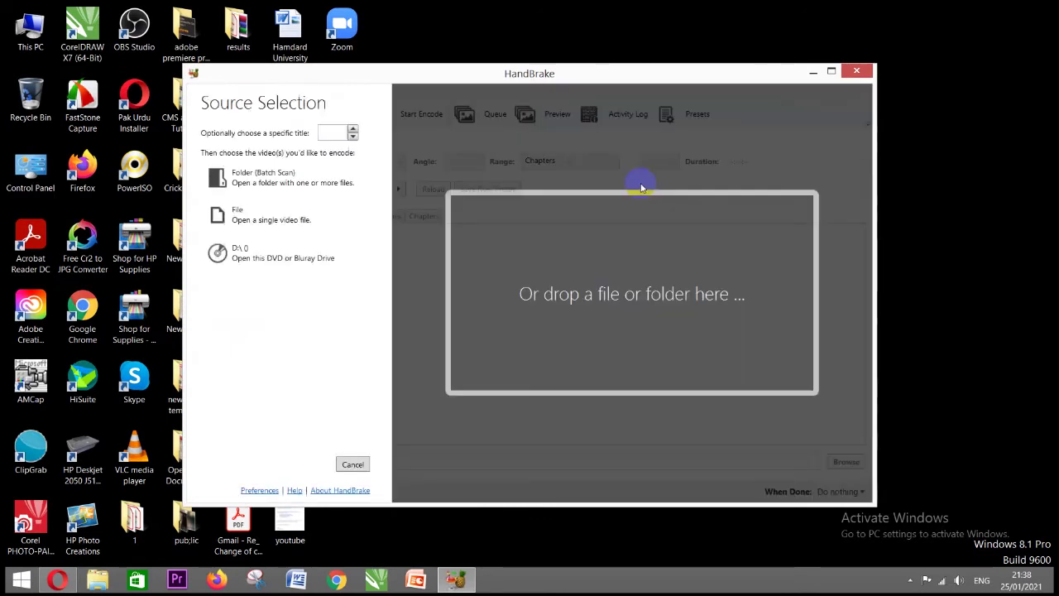
click(304, 213)
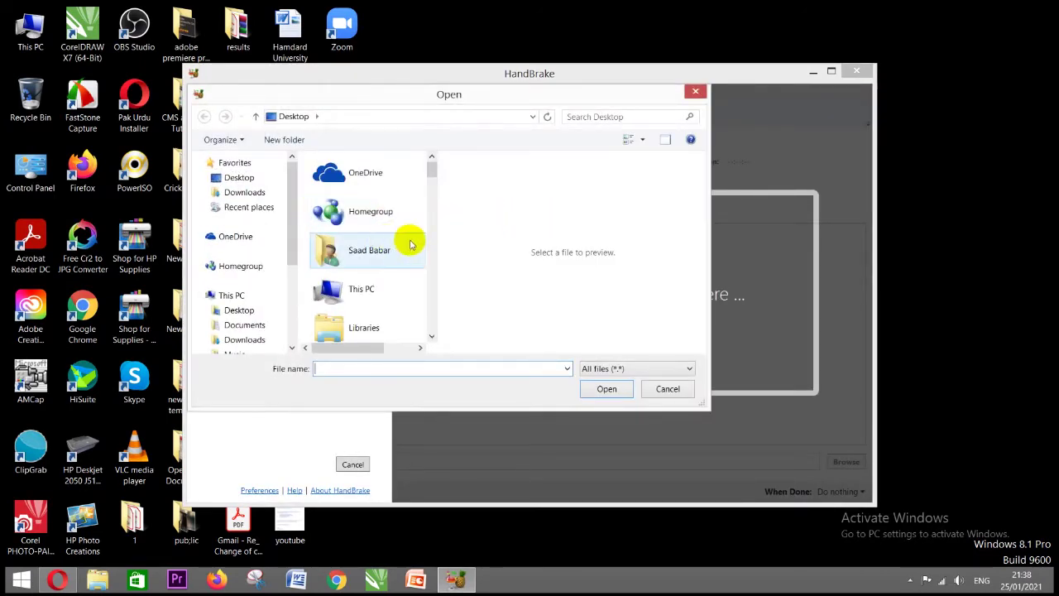
scroll(432, 256, down, 2)
scroll(431, 256, down, 2)
scroll(432, 256, down, 2)
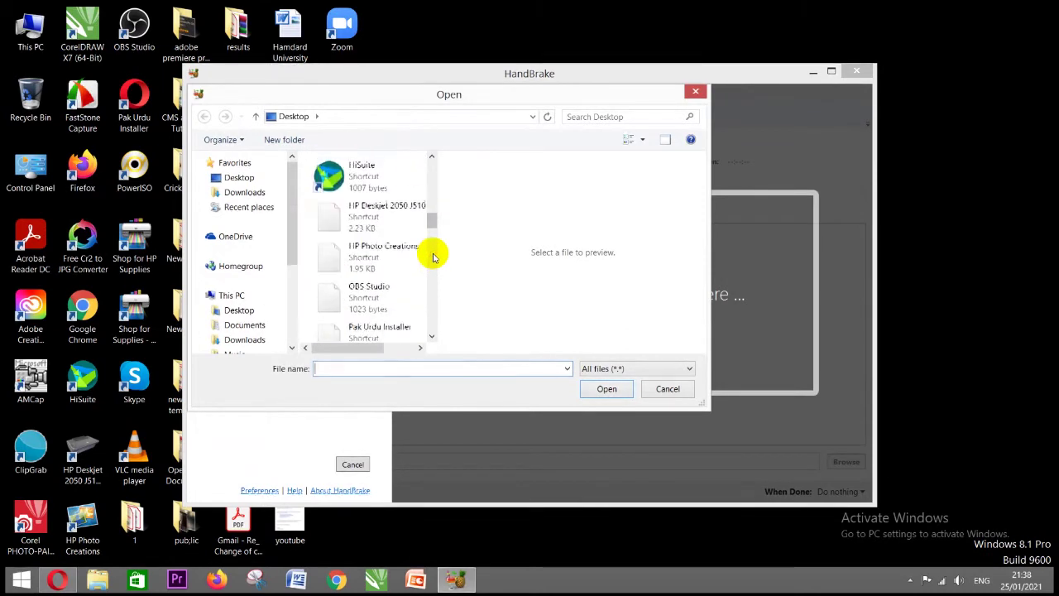
scroll(432, 257, down, 1)
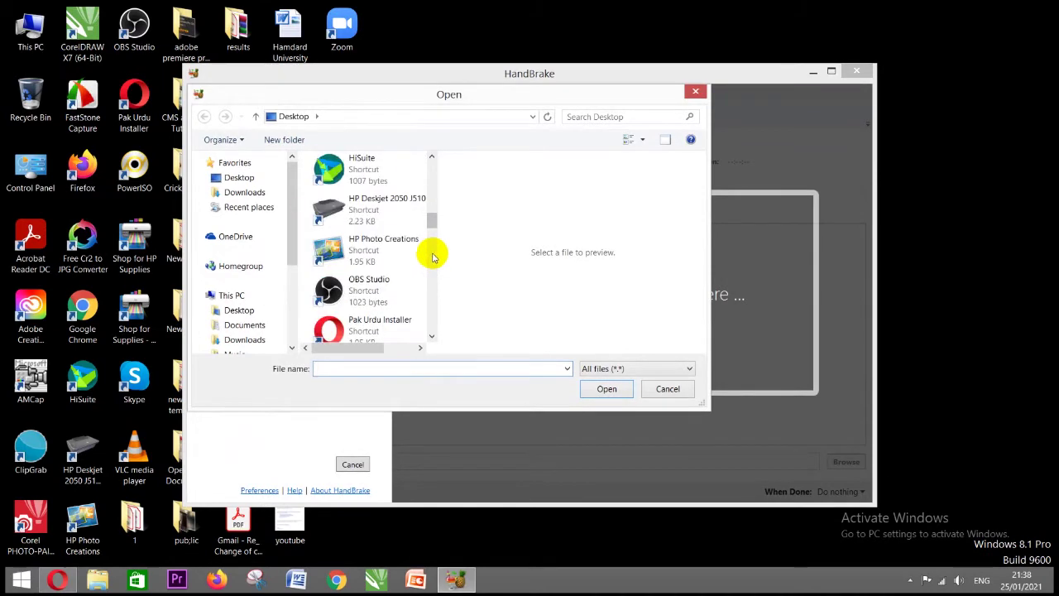
click(295, 321)
click(238, 231)
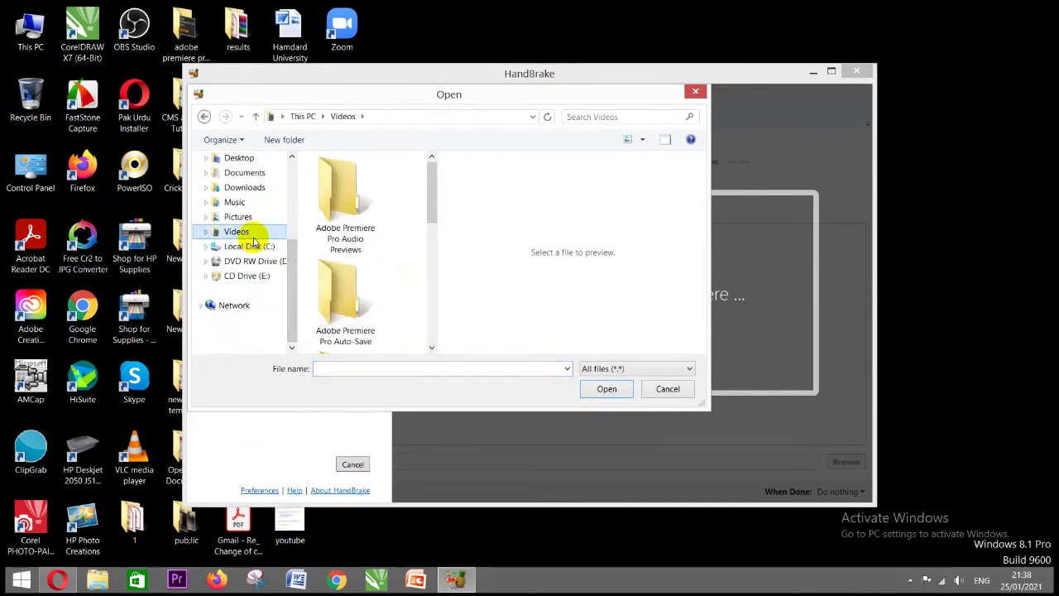
scroll(430, 293, down, 5)
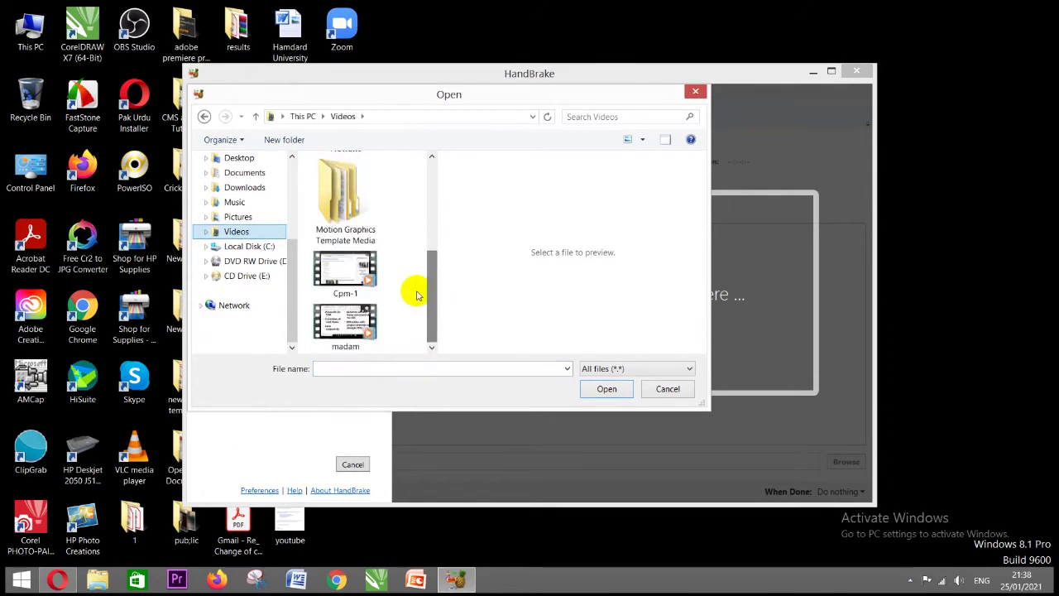
double_click(346, 269)
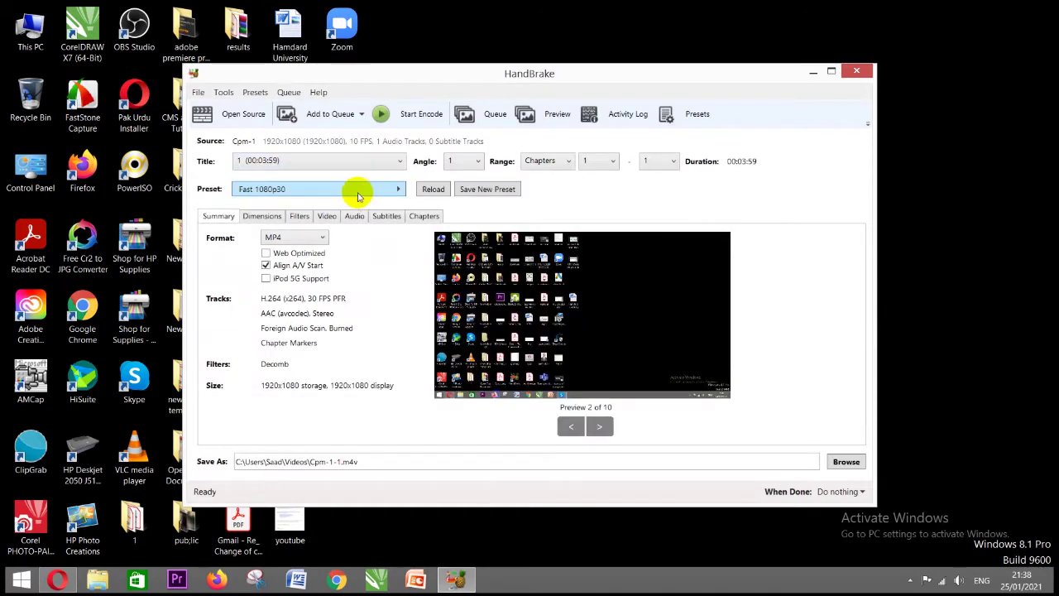
click(397, 191)
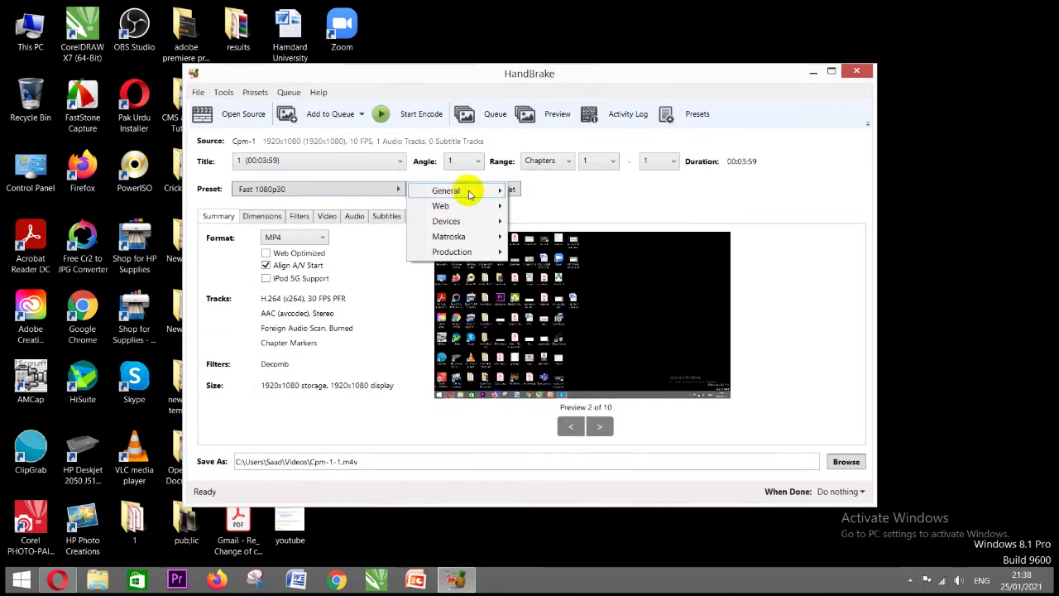
mouse_move(488, 225)
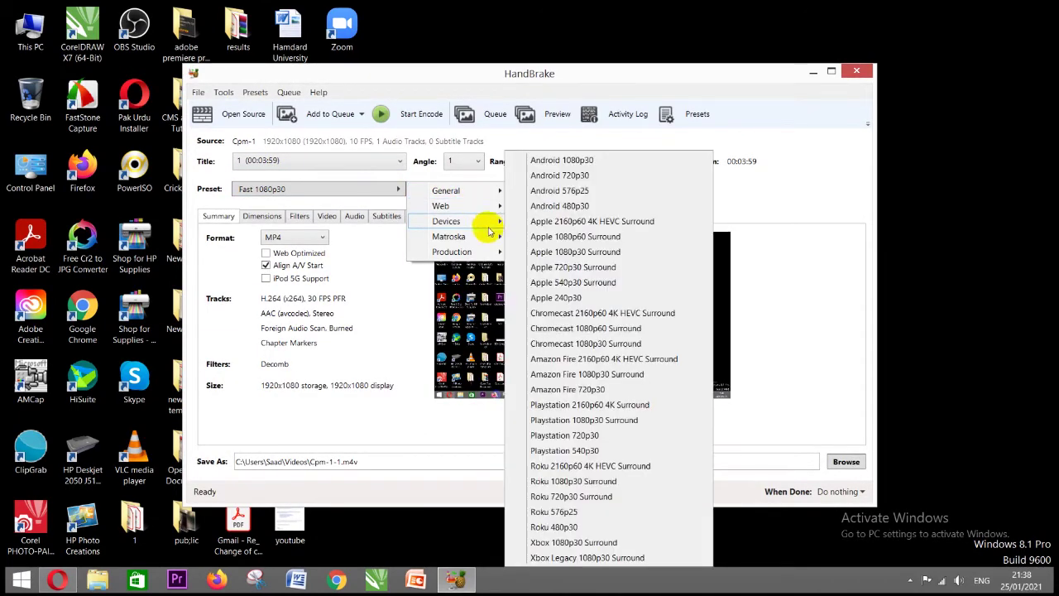
mouse_move(493, 249)
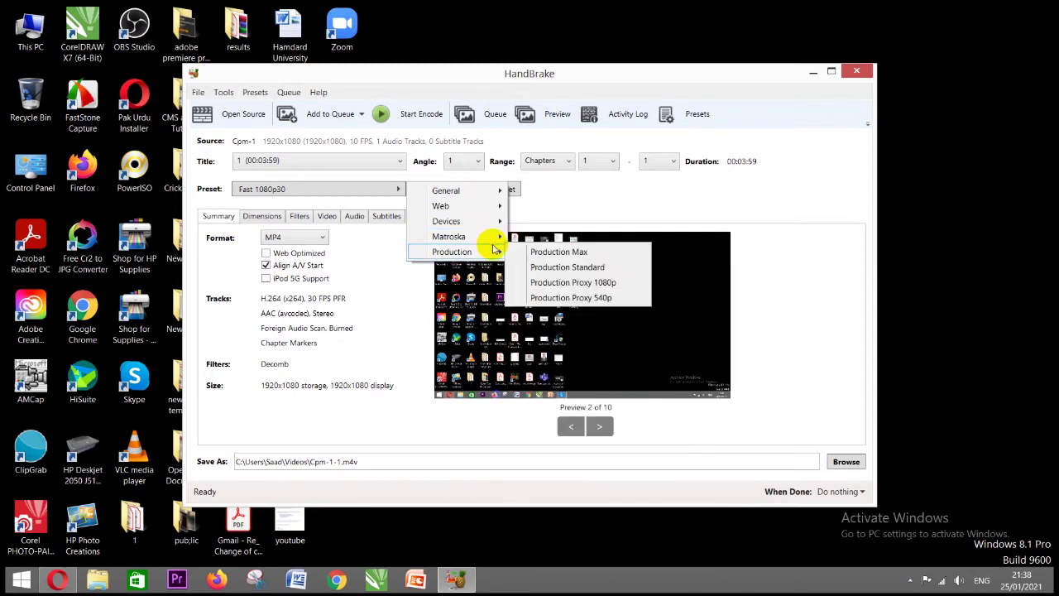
mouse_move(486, 190)
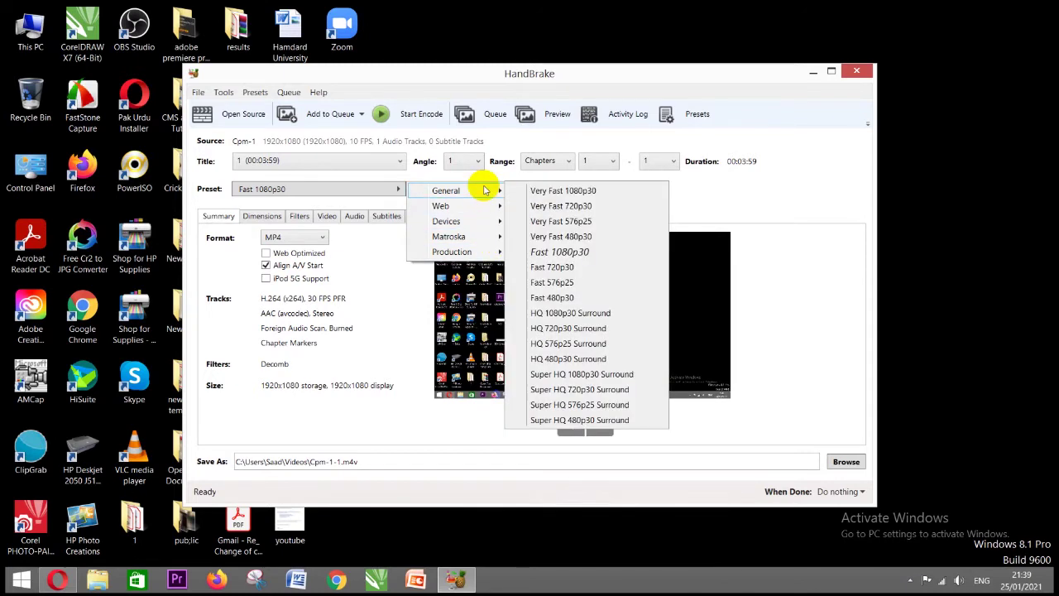
click(842, 210)
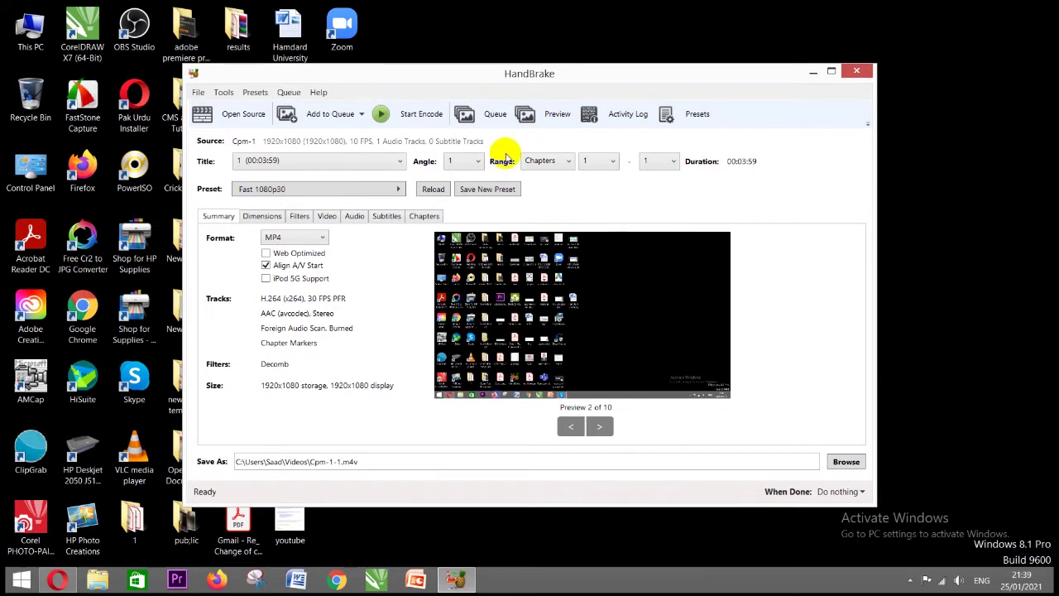
click(314, 163)
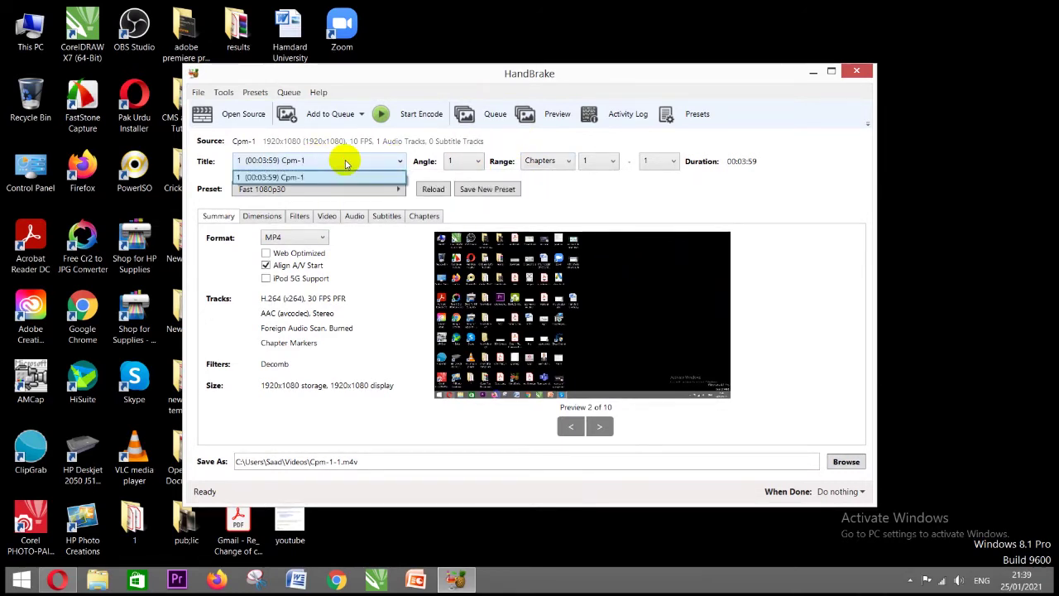
click(472, 165)
click(474, 167)
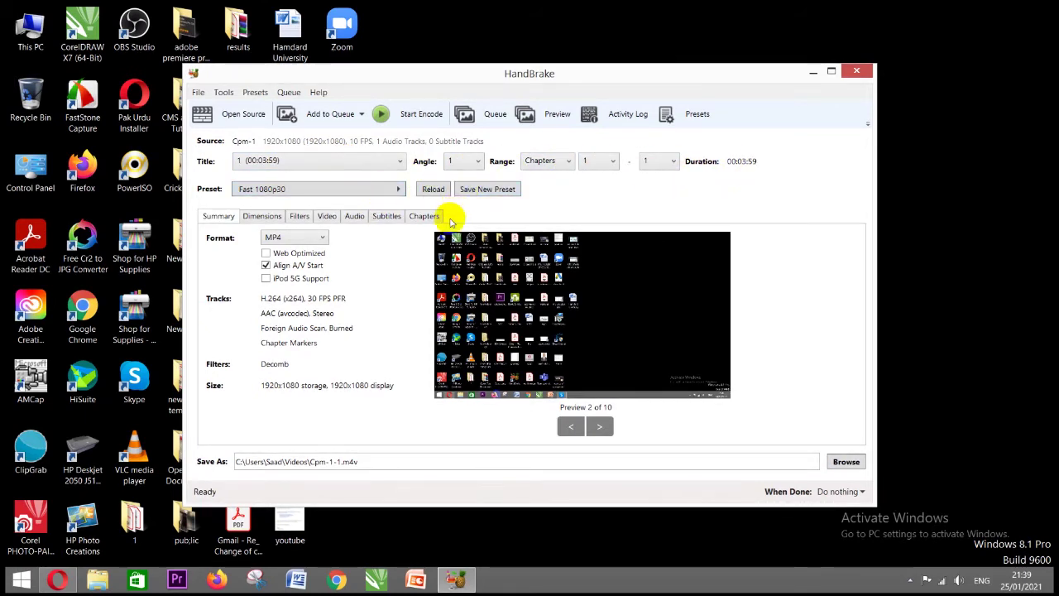
Review the Dimensions settings, keep MP4 as the output format, and close HandBrake without encoding.
click(272, 215)
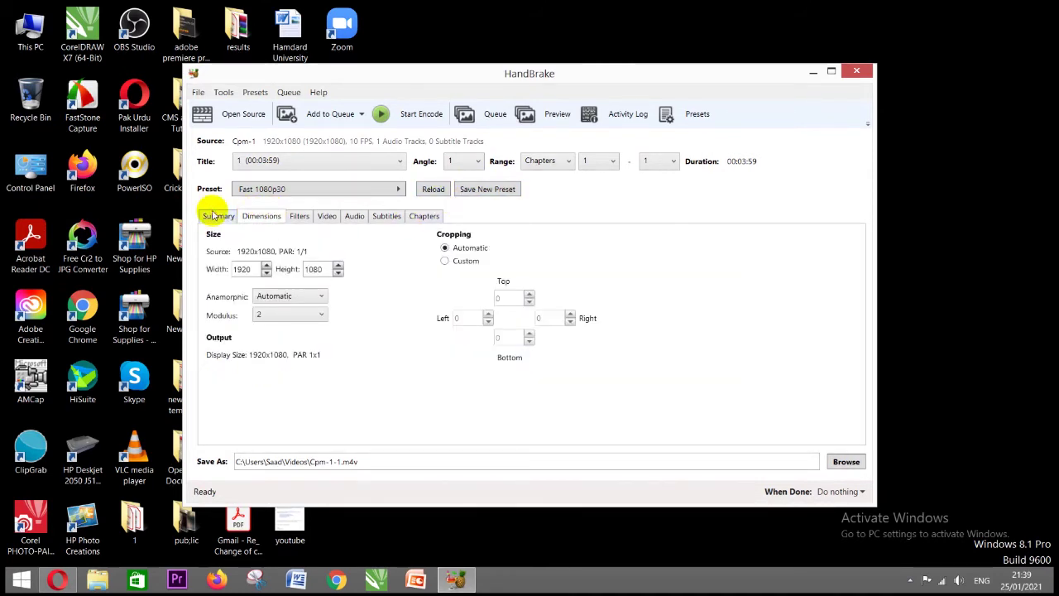
click(217, 215)
click(323, 238)
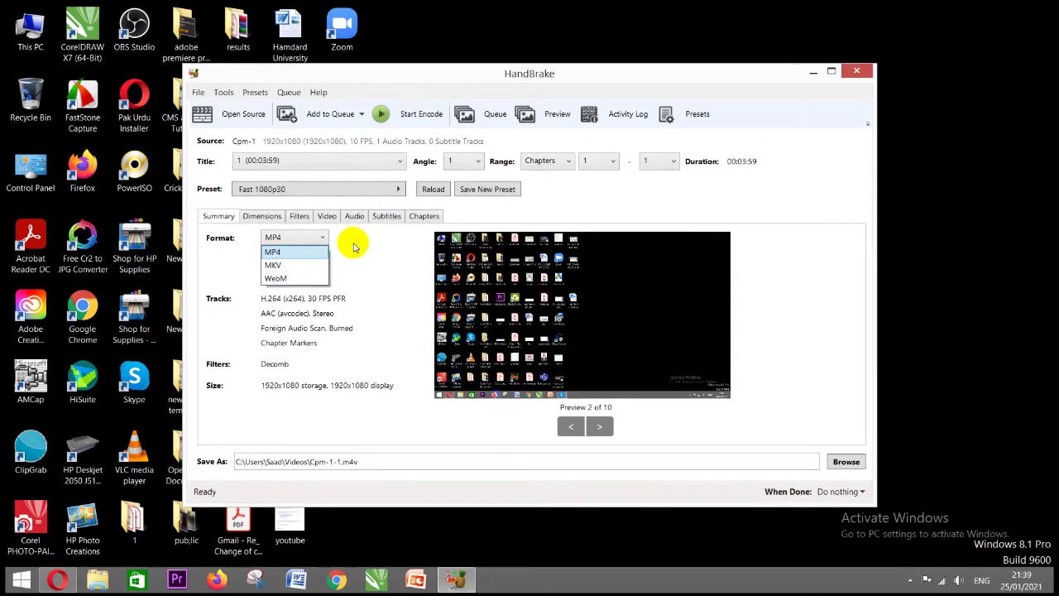
click(323, 238)
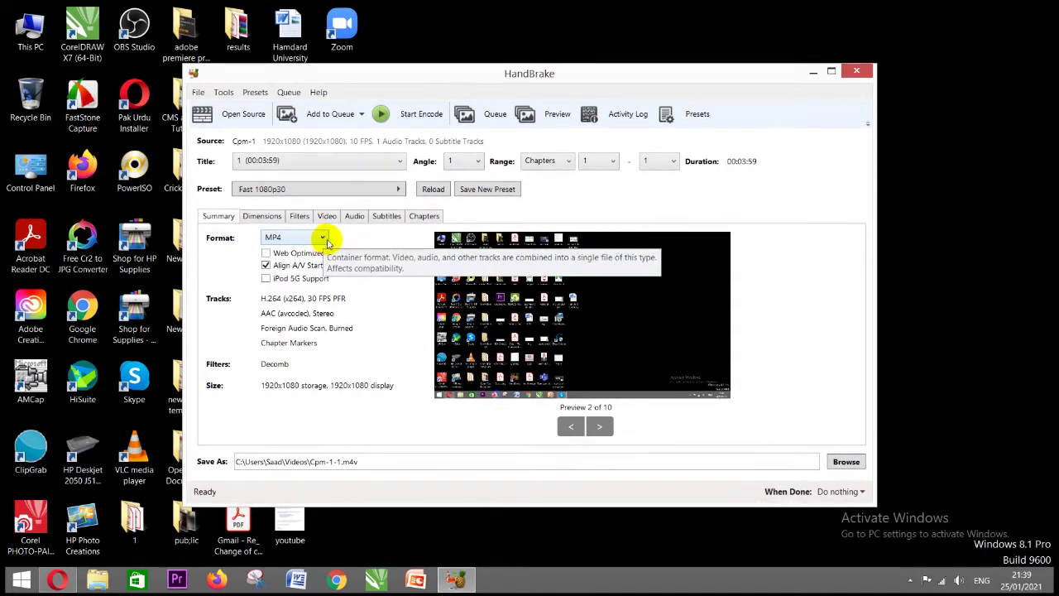
mouse_move(347, 255)
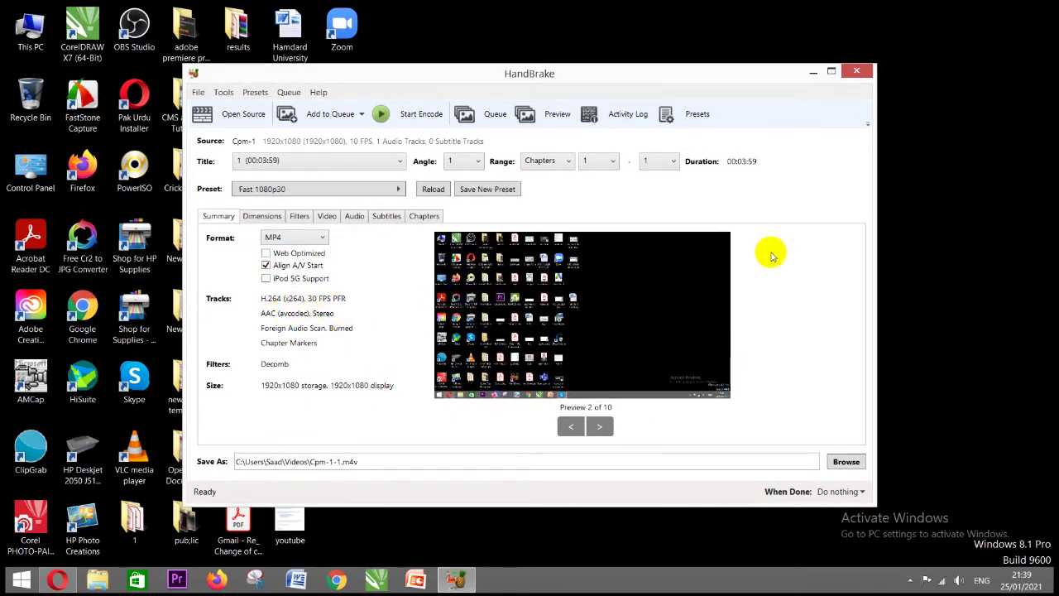
click(860, 73)
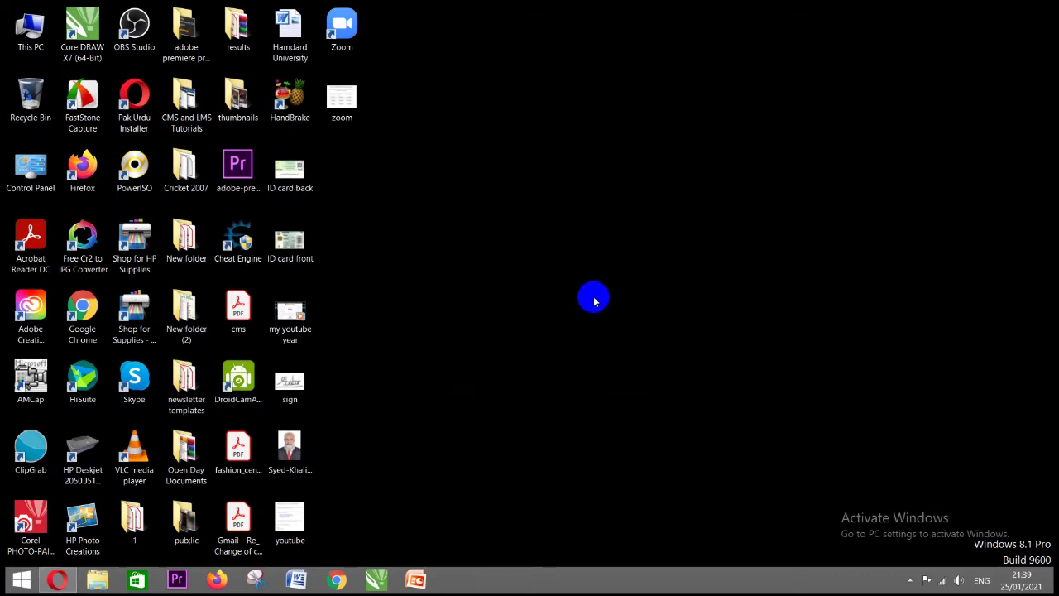
Launch Premiere Pro CC 2017 from the taskbar and wait for its Start screen.
click(182, 579)
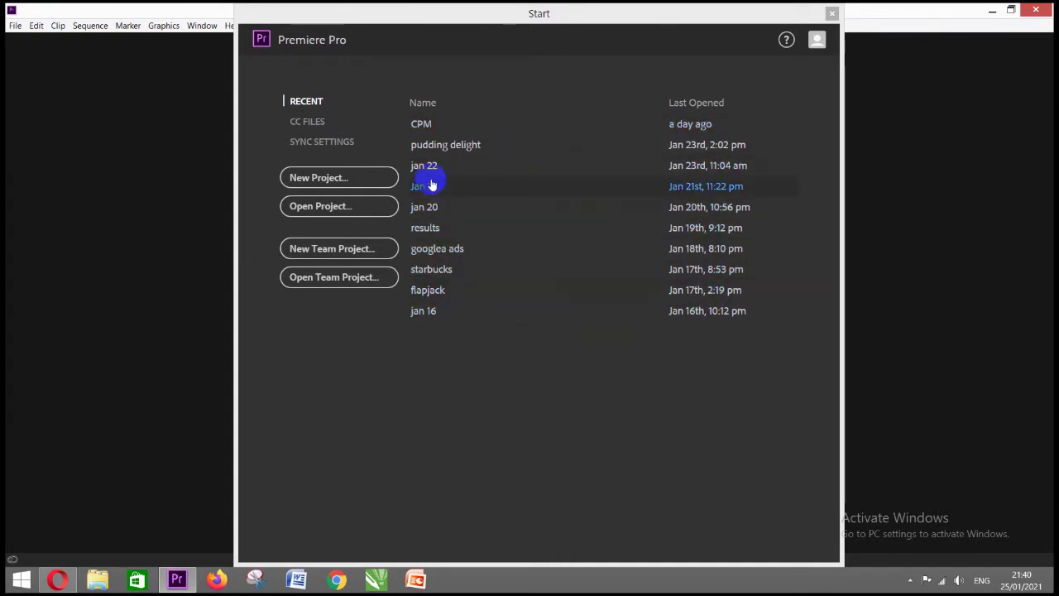
Create a new project named 'test' in place of Untitled.
click(371, 182)
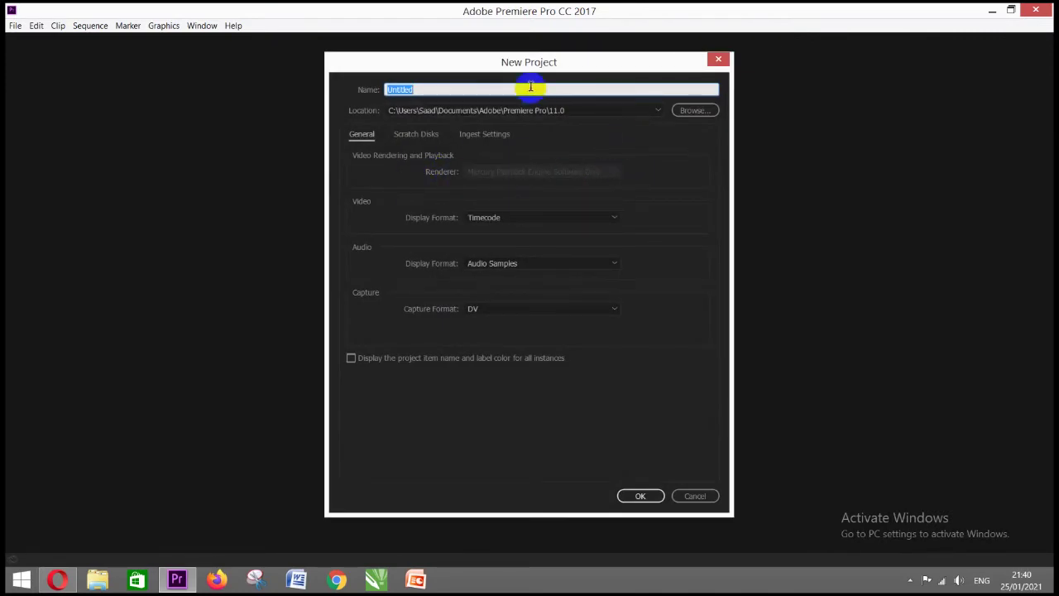
click(424, 89)
text(test)
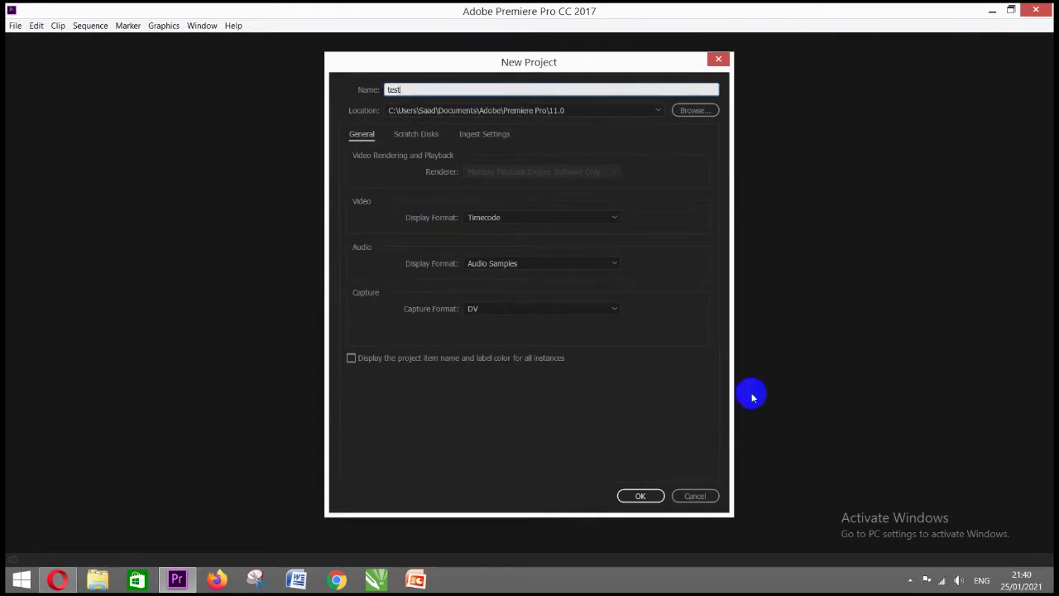
click(640, 496)
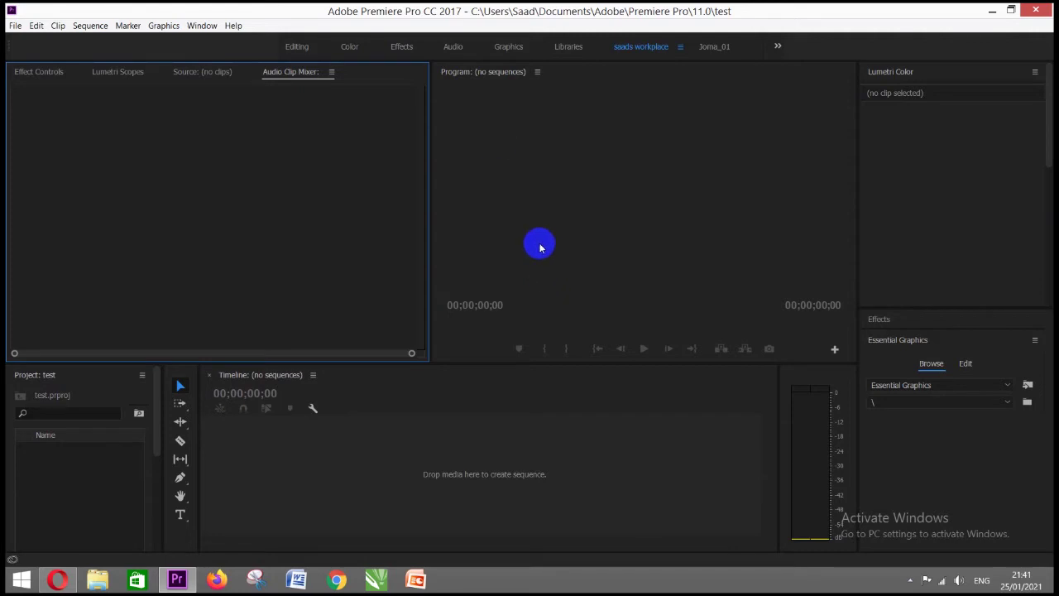
Import ks 2.mp4 from C:\Video Editing things\Data\Data\Animations\With Sounds.
click(16, 25)
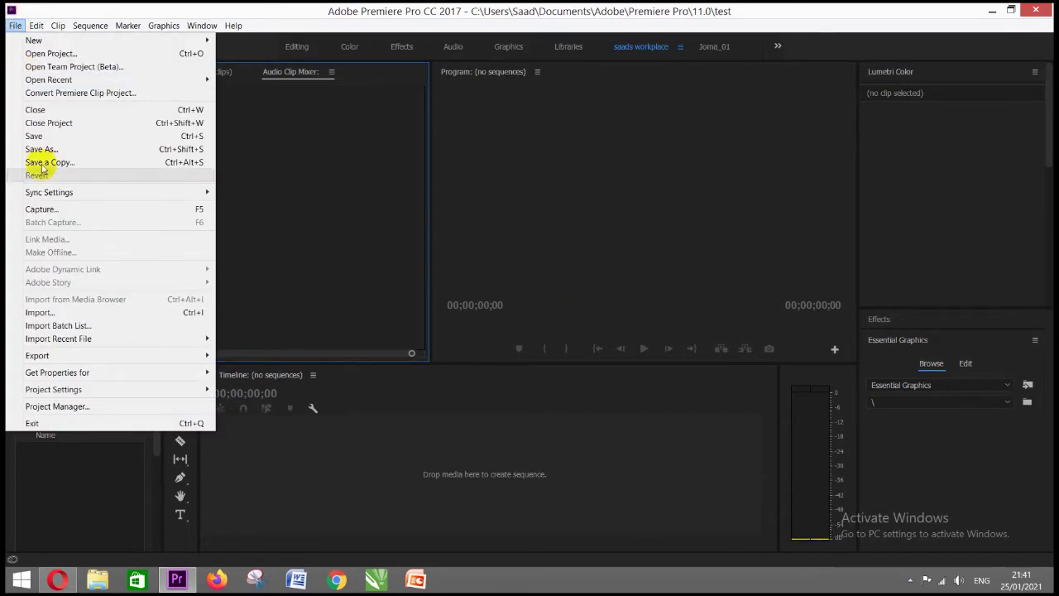
click(94, 313)
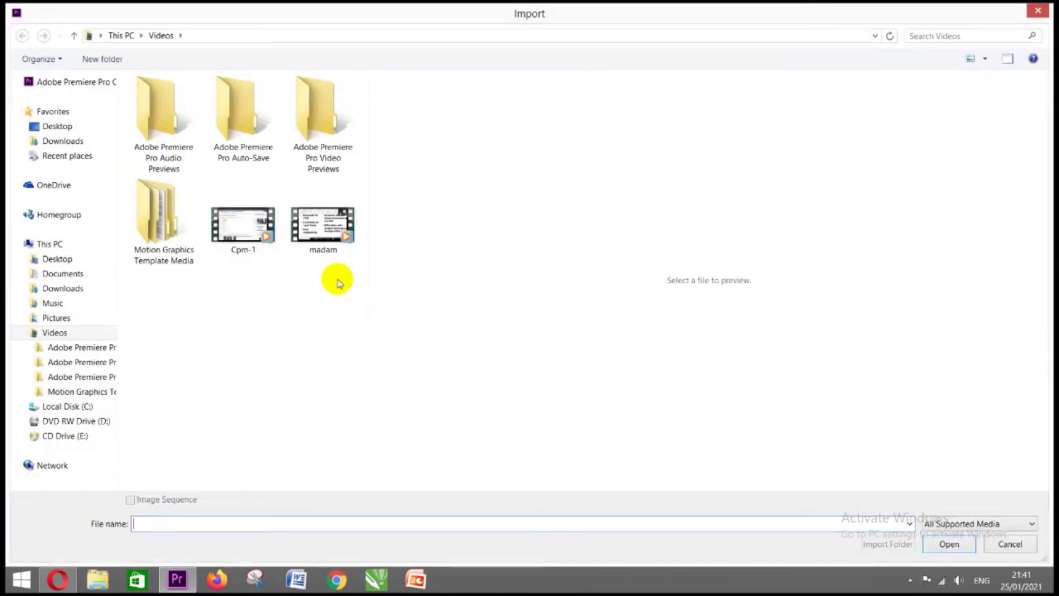
click(120, 35)
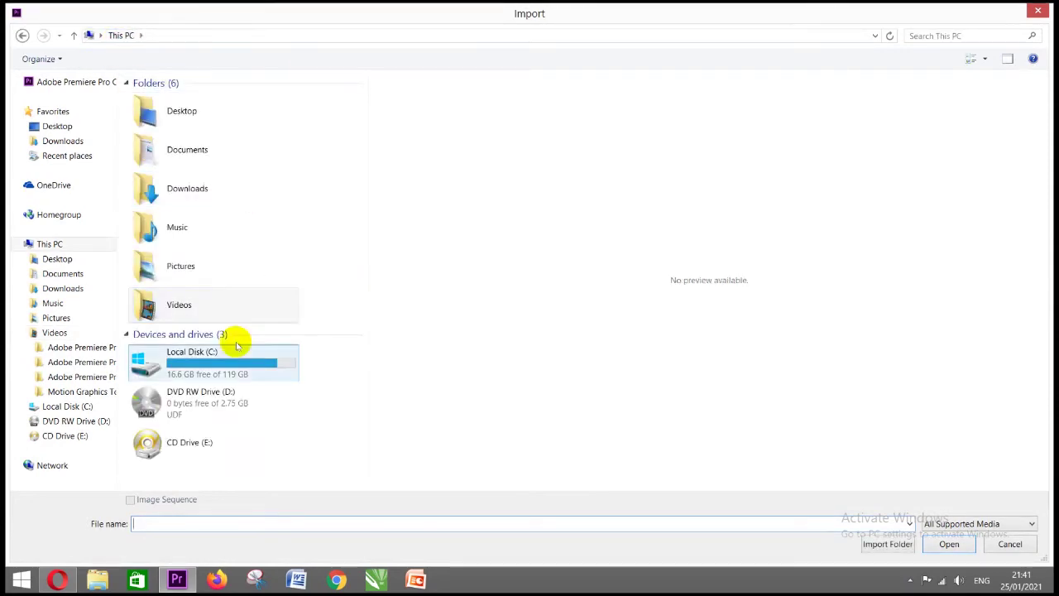
double_click(229, 364)
click(362, 470)
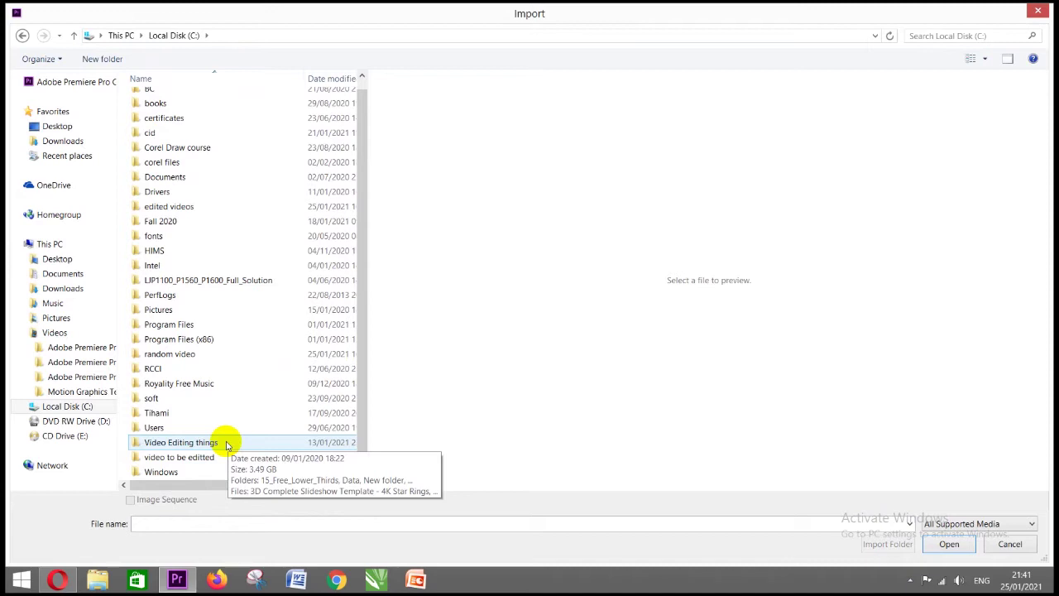
double_click(227, 444)
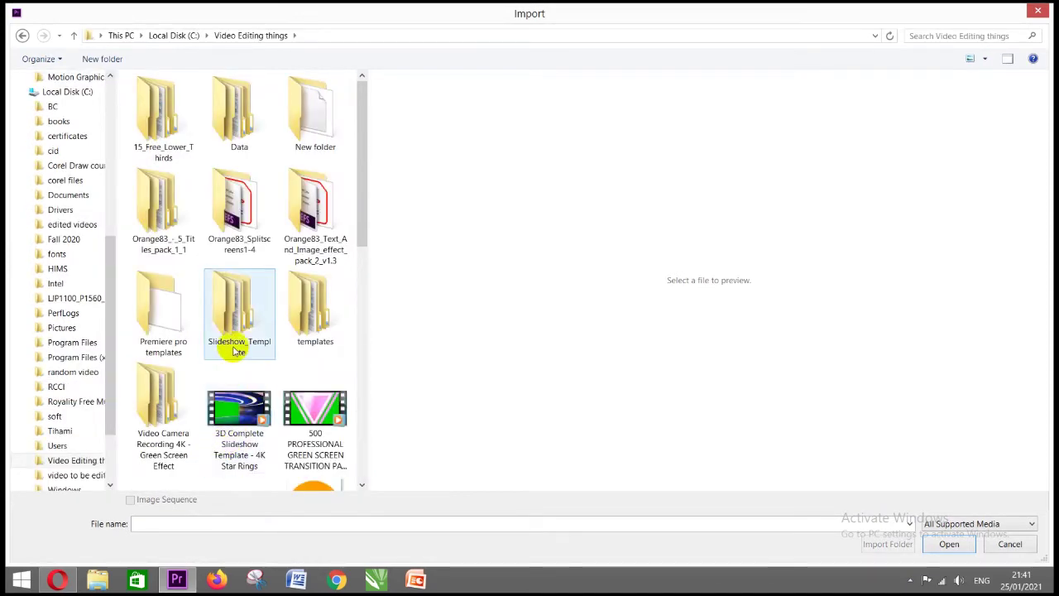
double_click(248, 124)
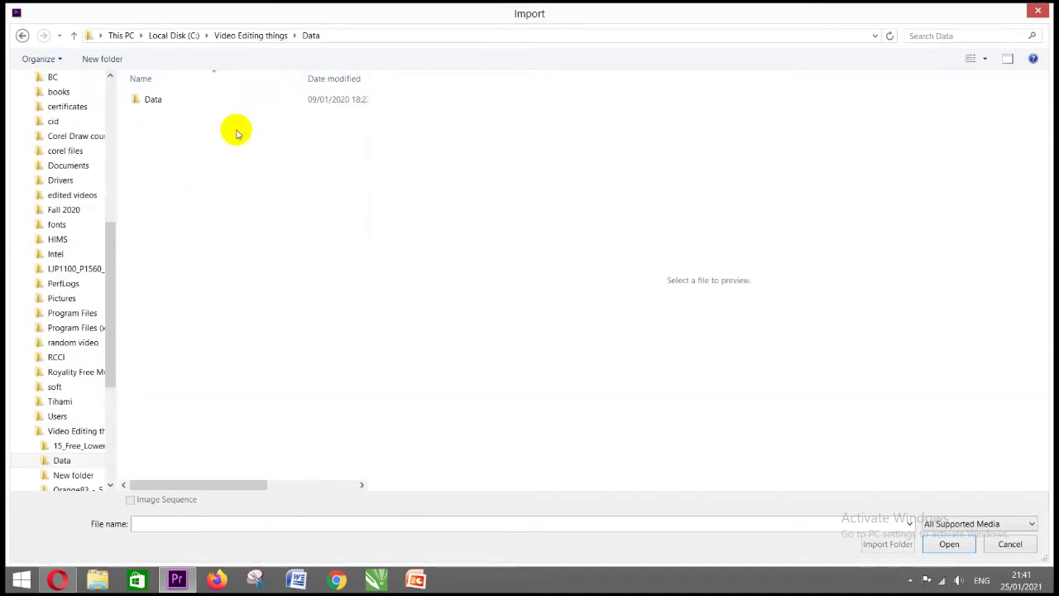
double_click(185, 100)
double_click(187, 100)
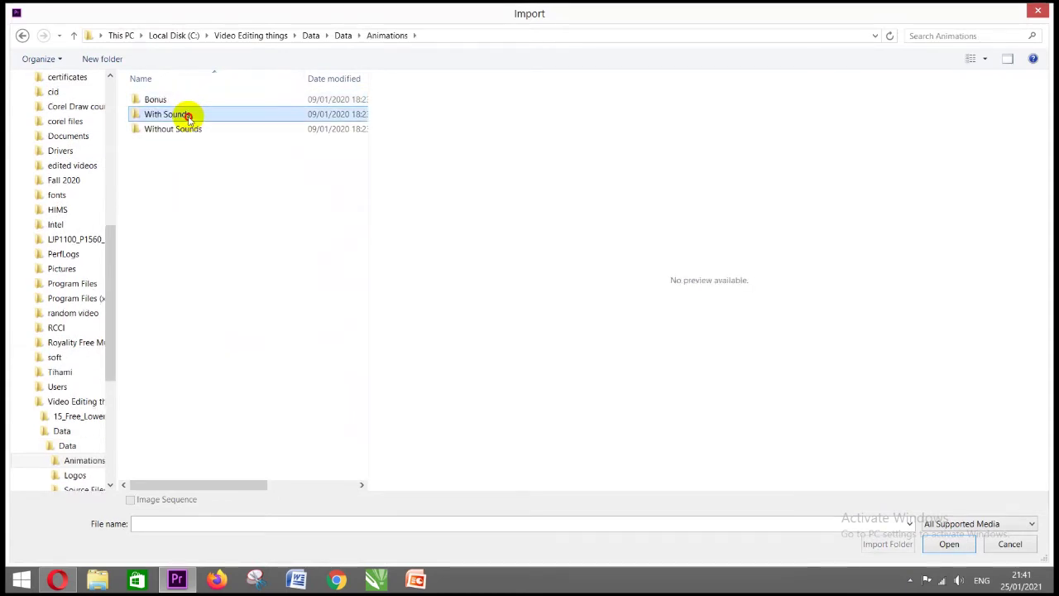
double_click(188, 113)
double_click(160, 120)
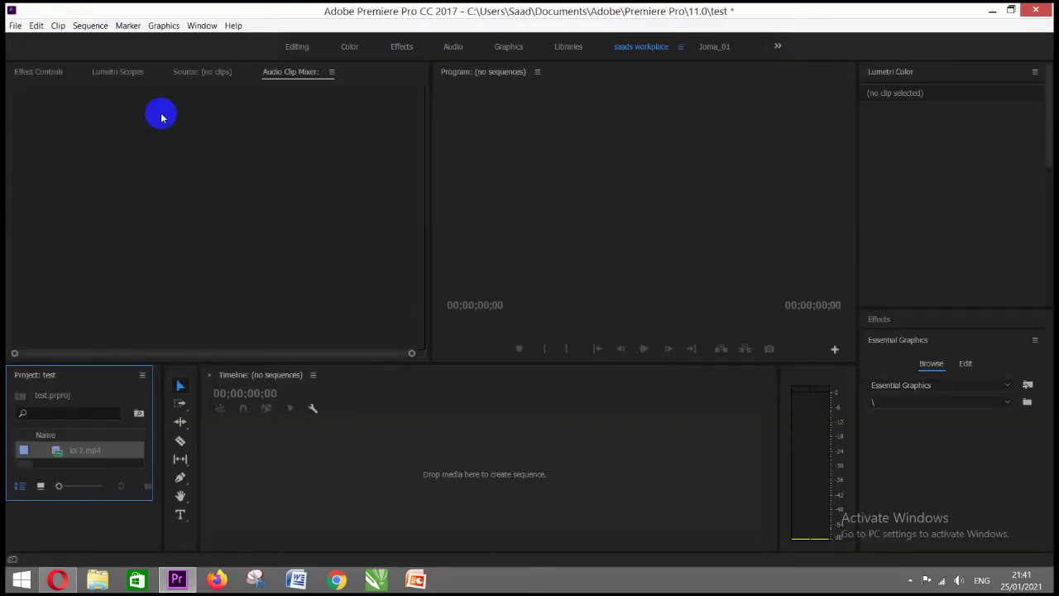
Make a ks 2 sequence from the clip and trim it to its first 00:00:06:23.
drag(54, 451, 273, 438)
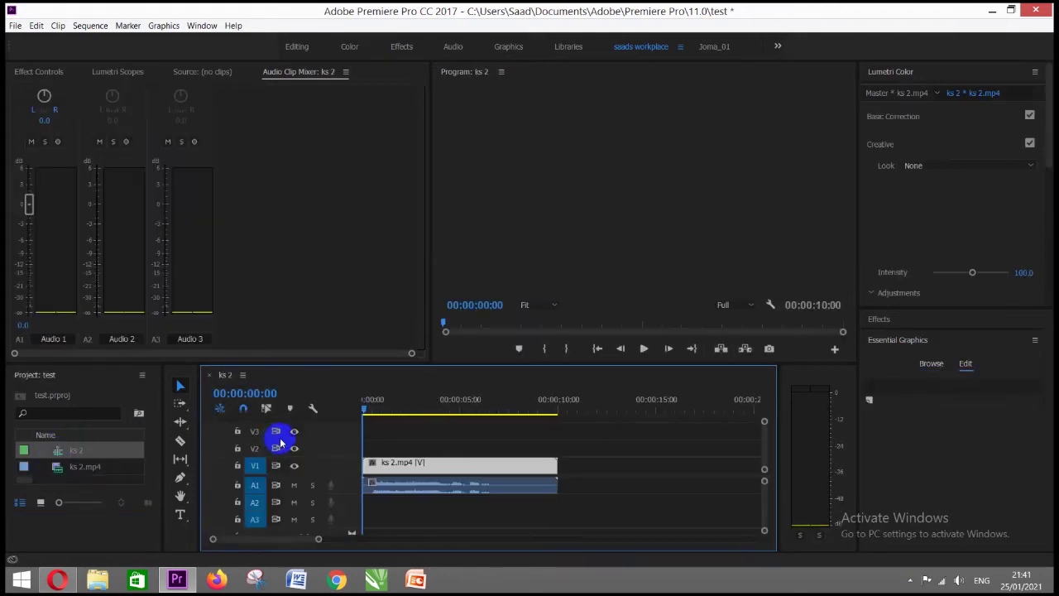
click(473, 466)
click(182, 442)
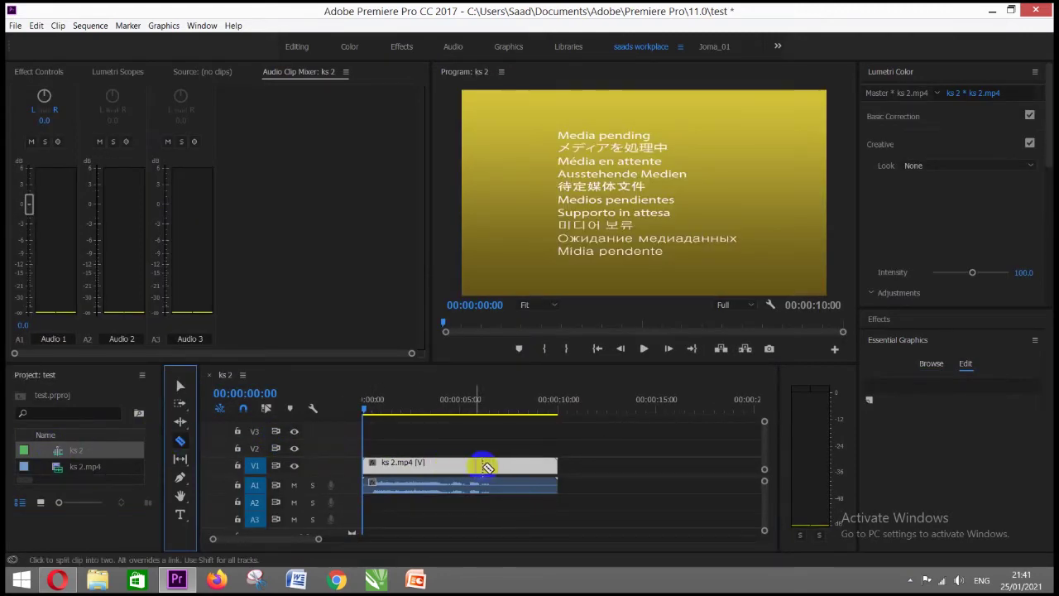
click(497, 467)
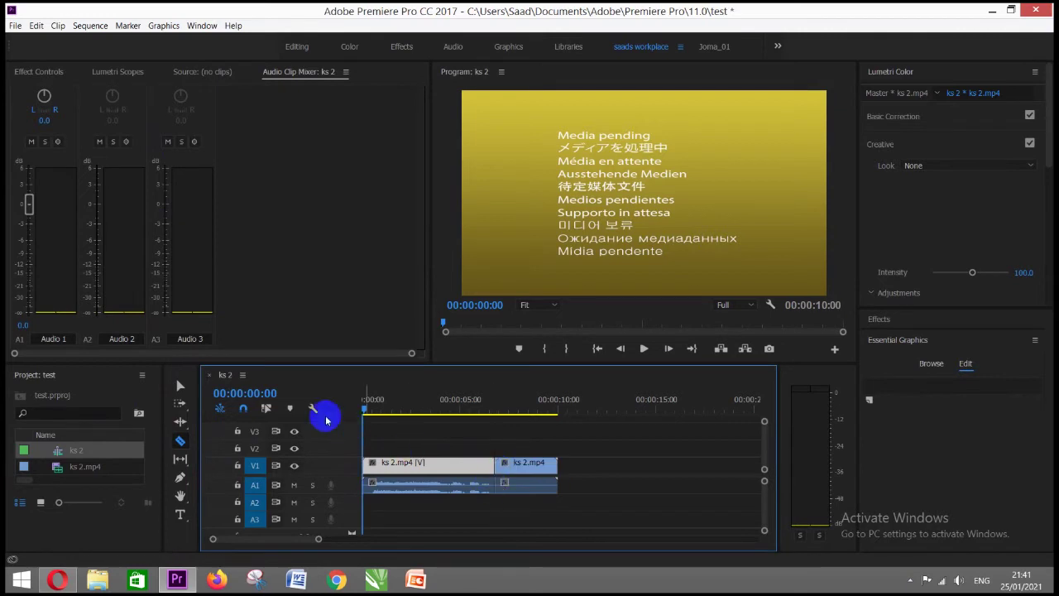
click(181, 386)
click(544, 467)
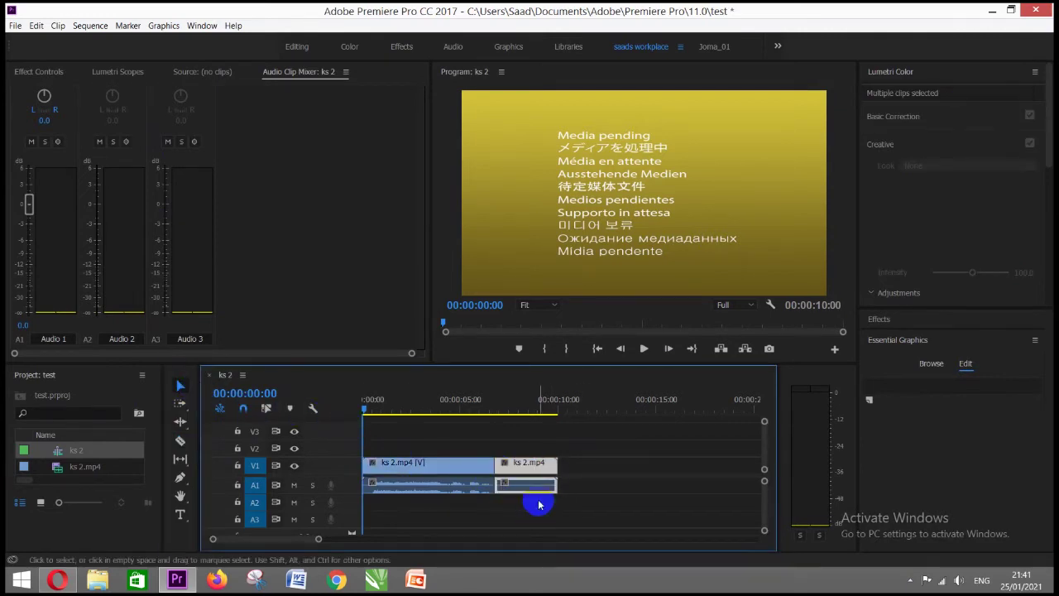
key(Delete)
click(484, 440)
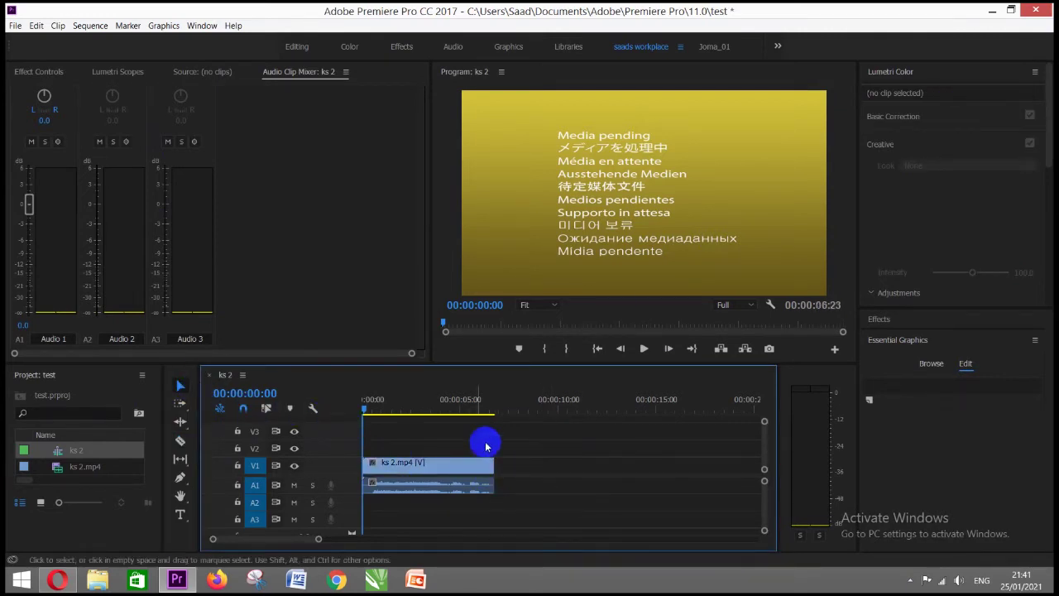
click(15, 25)
Preview both green screen clips in Video Editing things, then import 'green screen to use 2'.
click(159, 315)
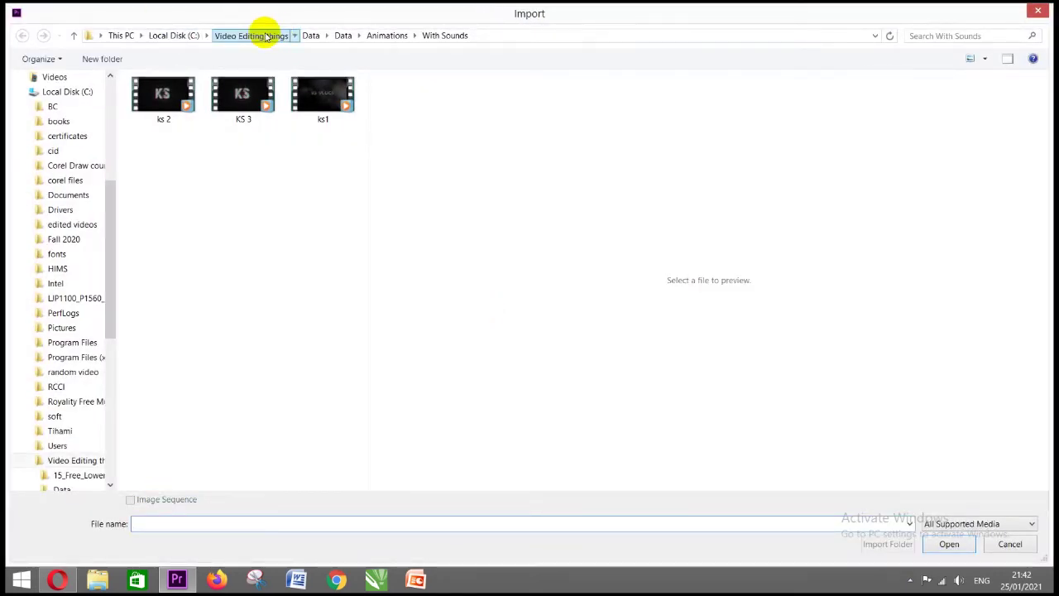
click(273, 35)
drag(358, 189, 370, 304)
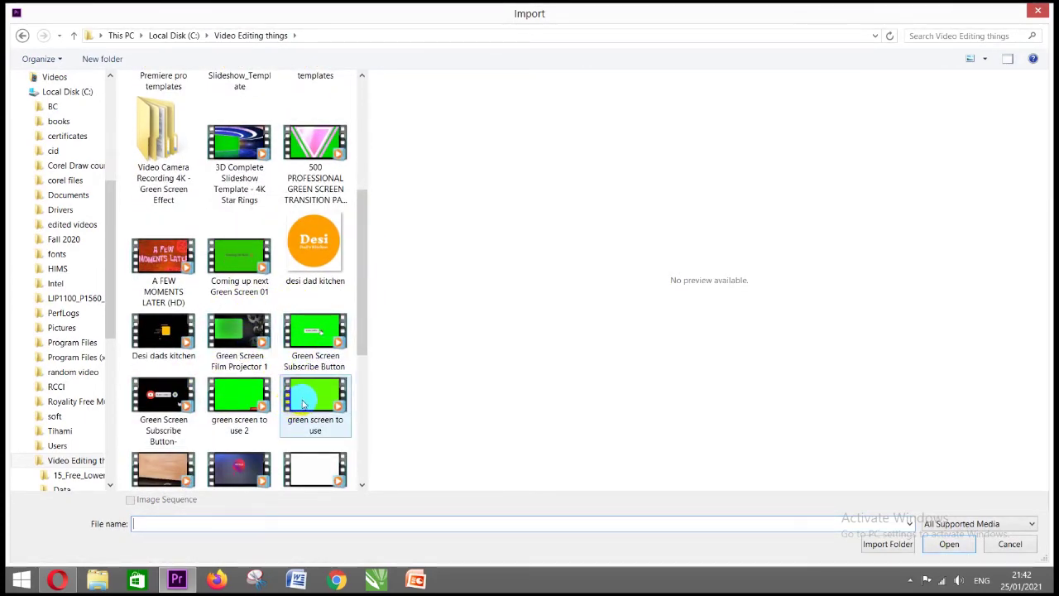
click(251, 409)
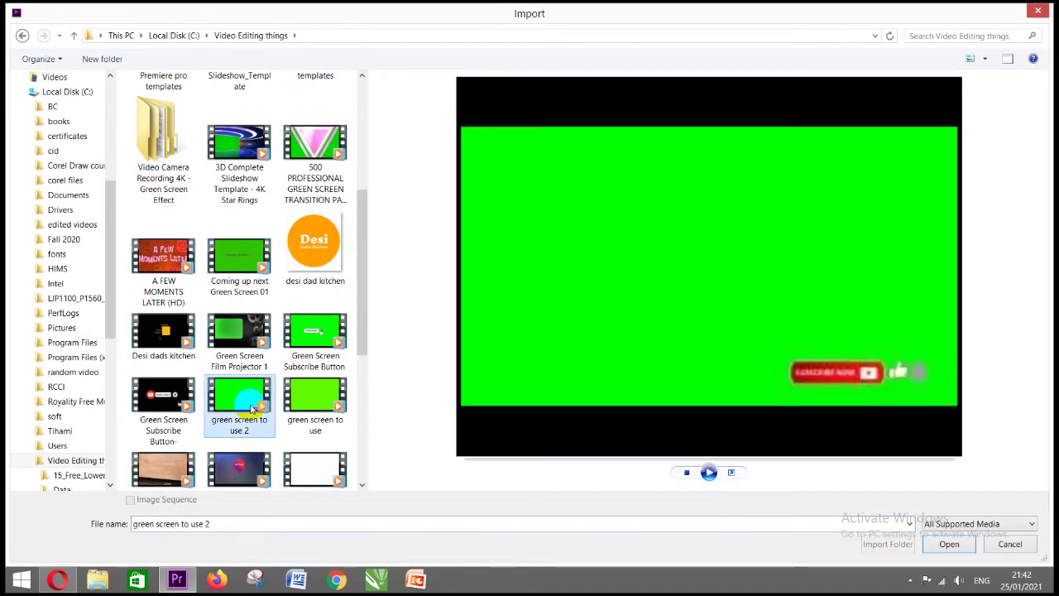
click(302, 398)
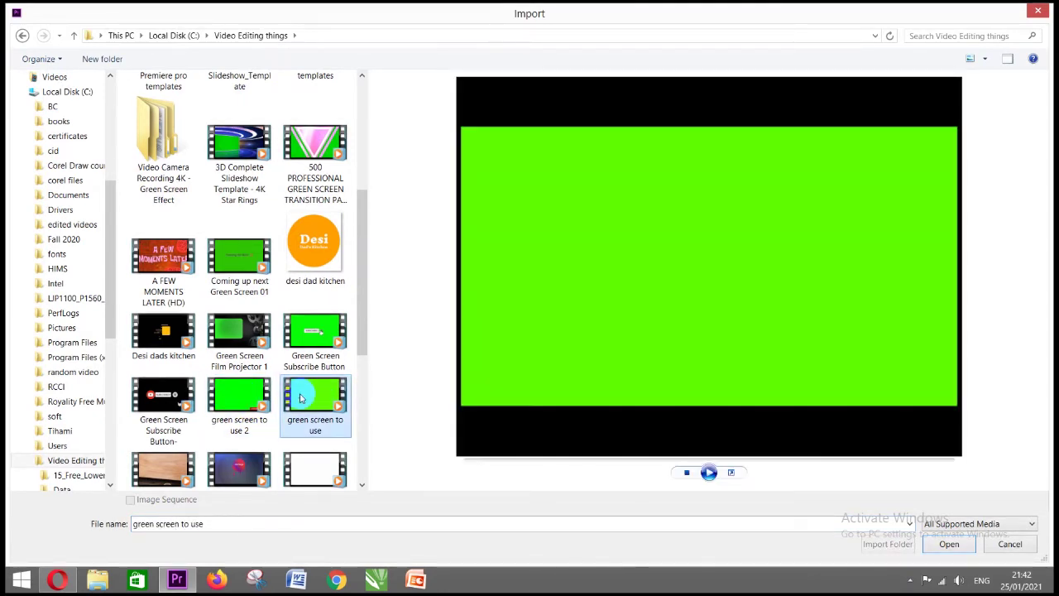
click(239, 397)
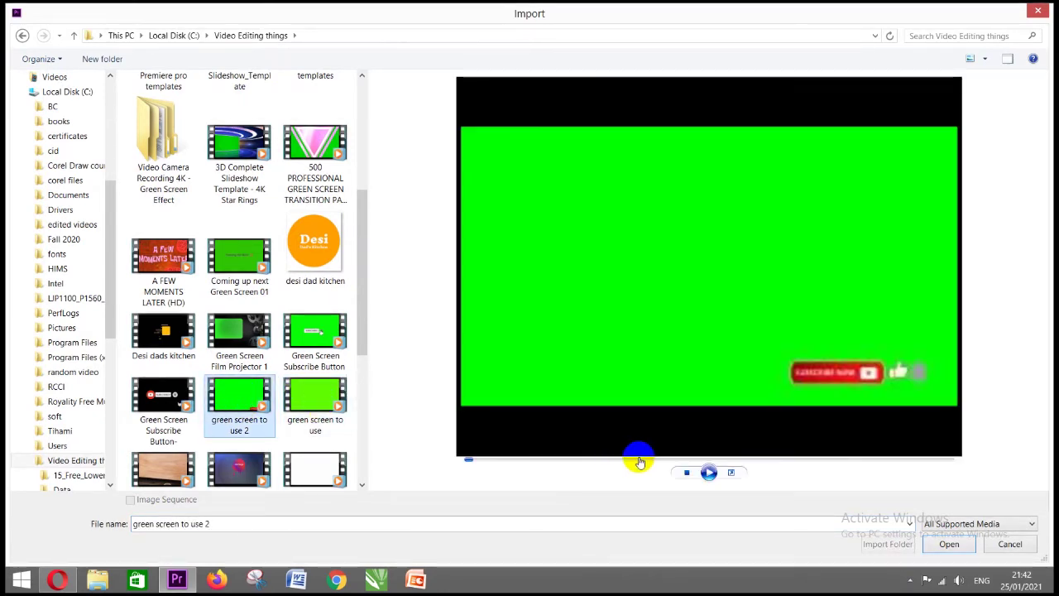
click(708, 473)
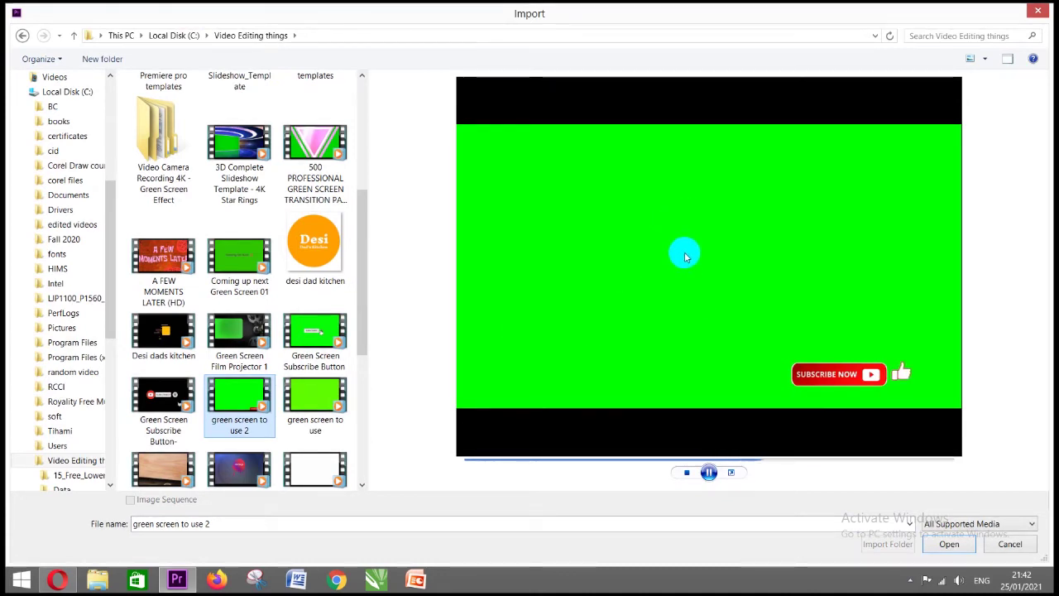
click(333, 403)
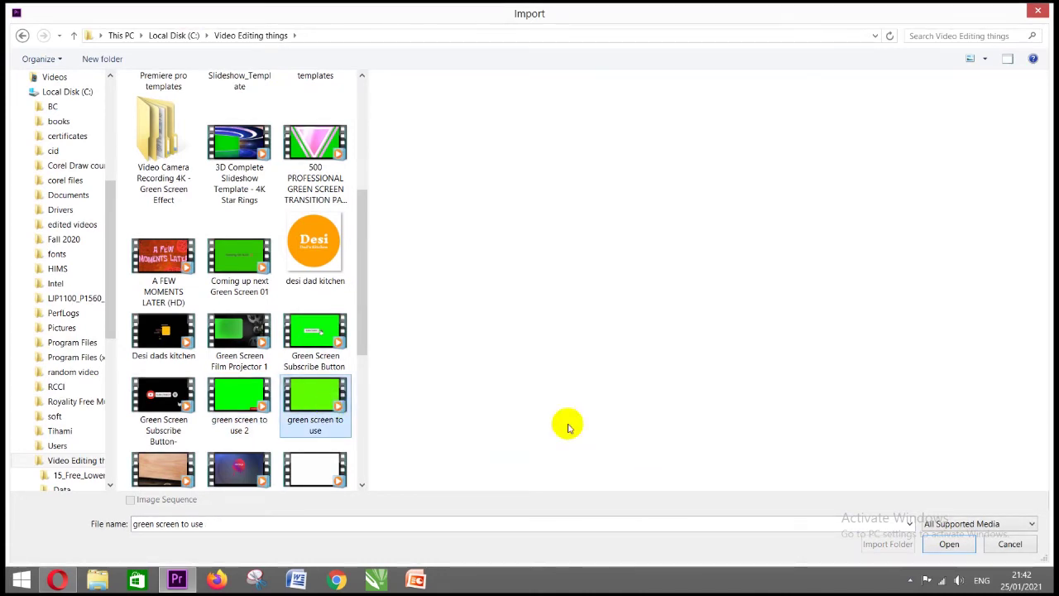
click(708, 473)
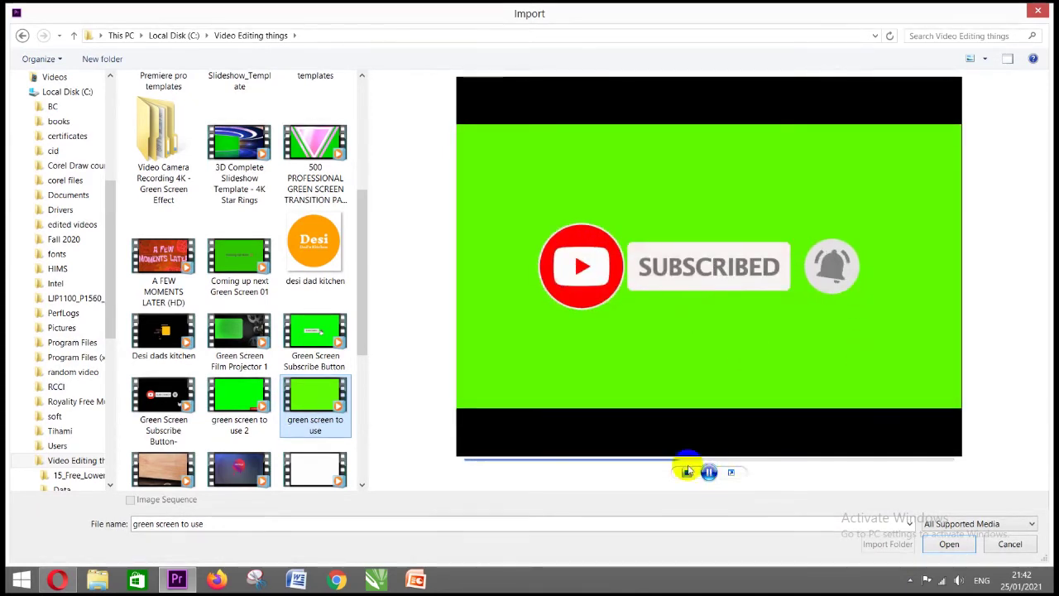
click(709, 473)
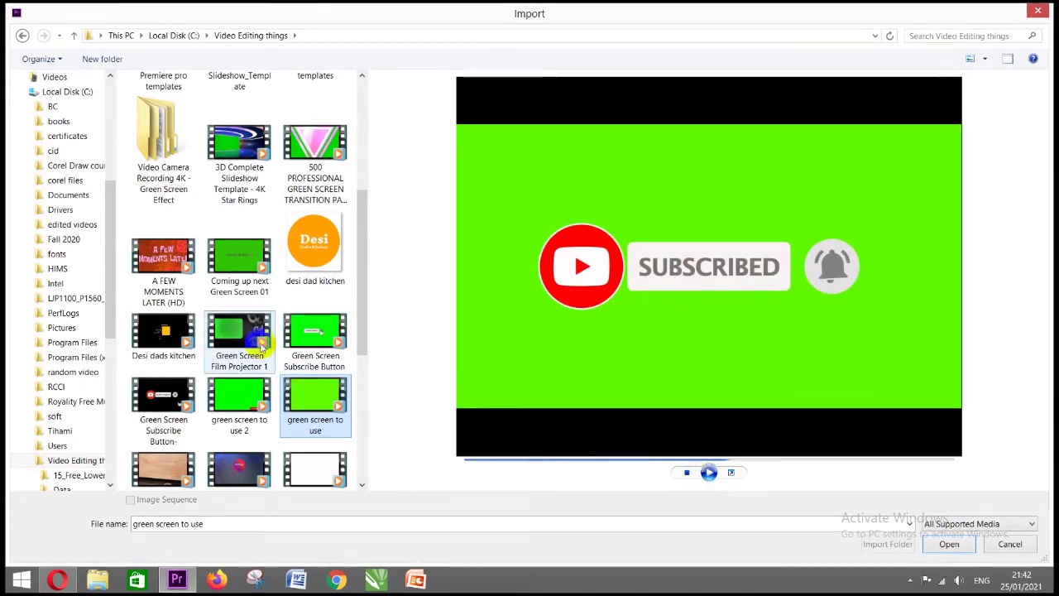
double_click(252, 409)
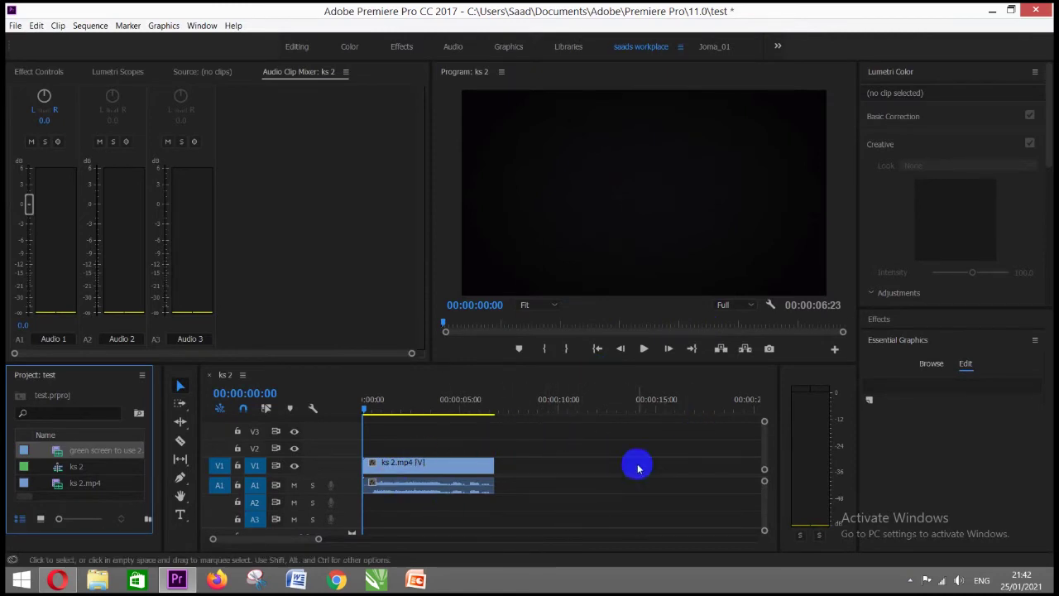
Close Premiere Pro, discarding the test project's unsaved changes.
click(409, 472)
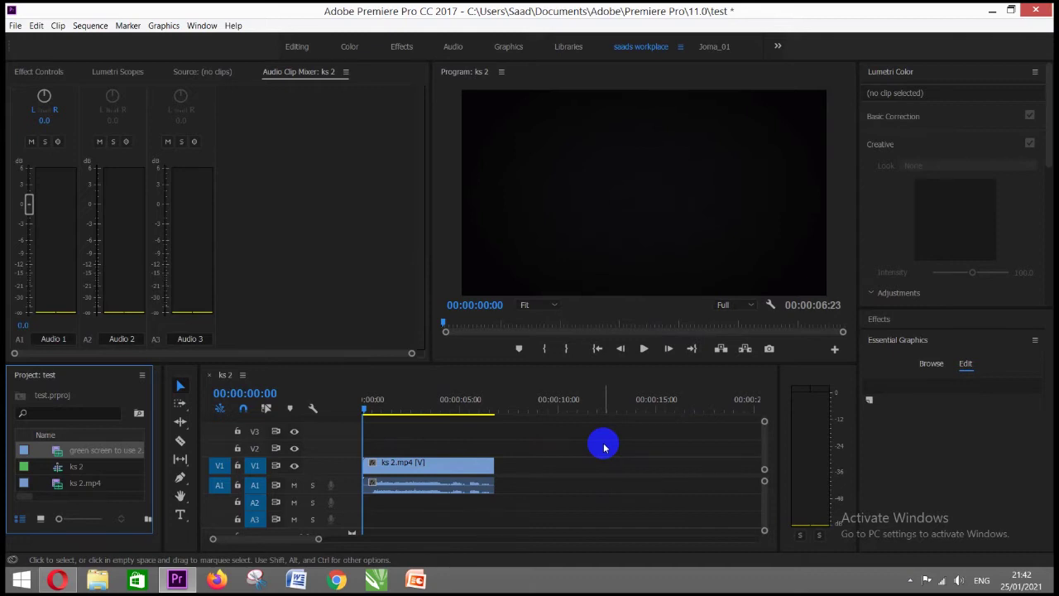
click(1036, 10)
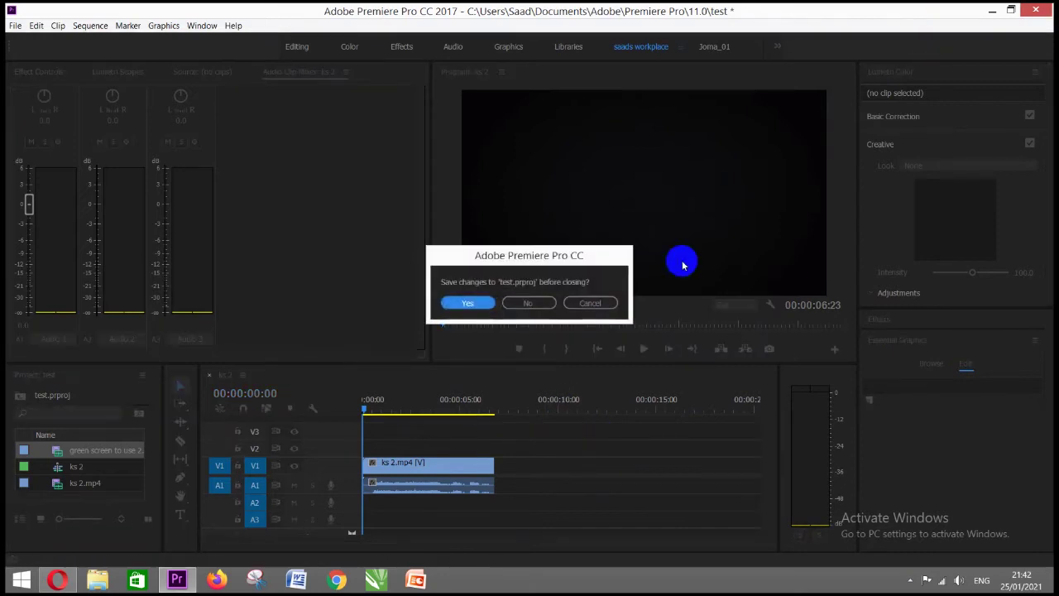
click(530, 305)
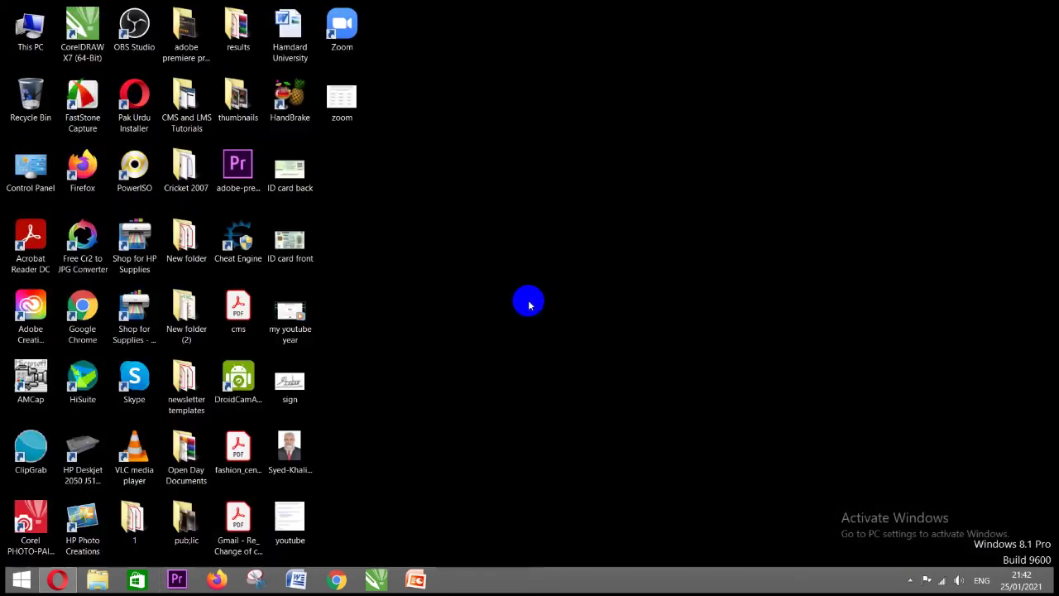
Bring the Opera window with YouTube forward and open a new Speed Dial tab.
mouse_move(71, 576)
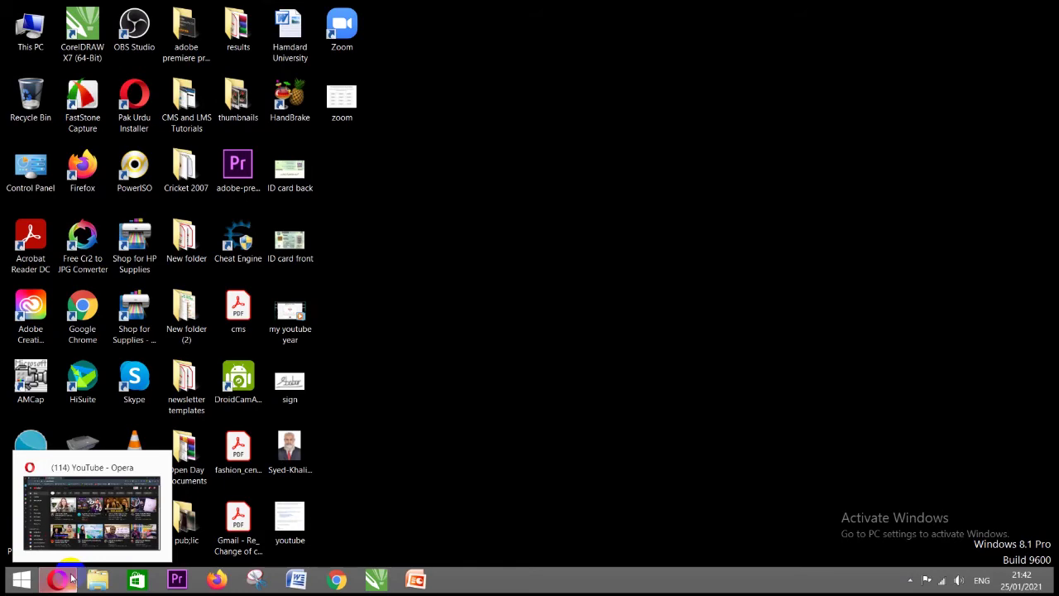
click(71, 576)
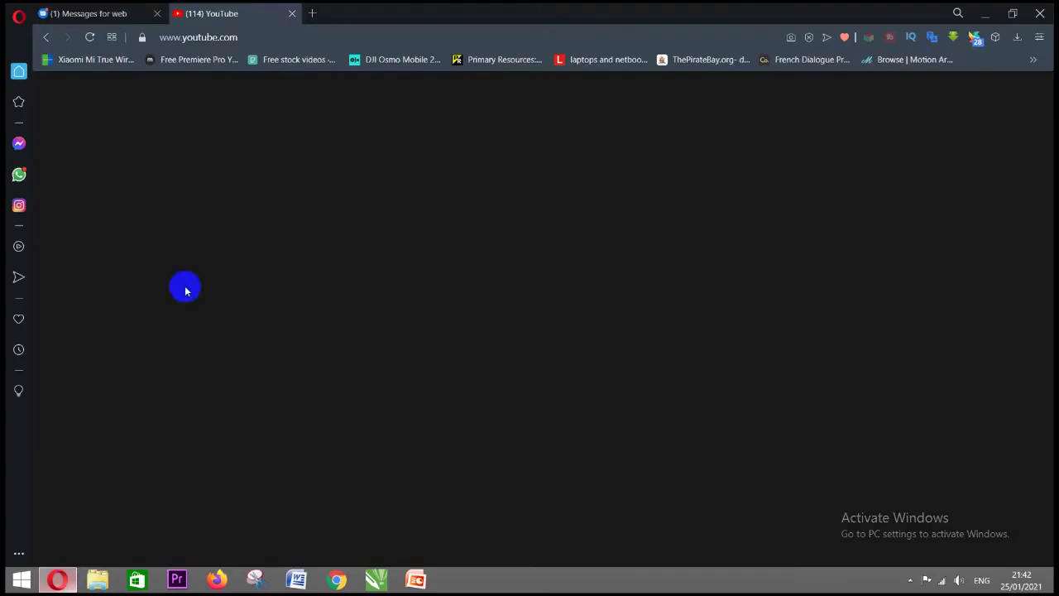
click(310, 14)
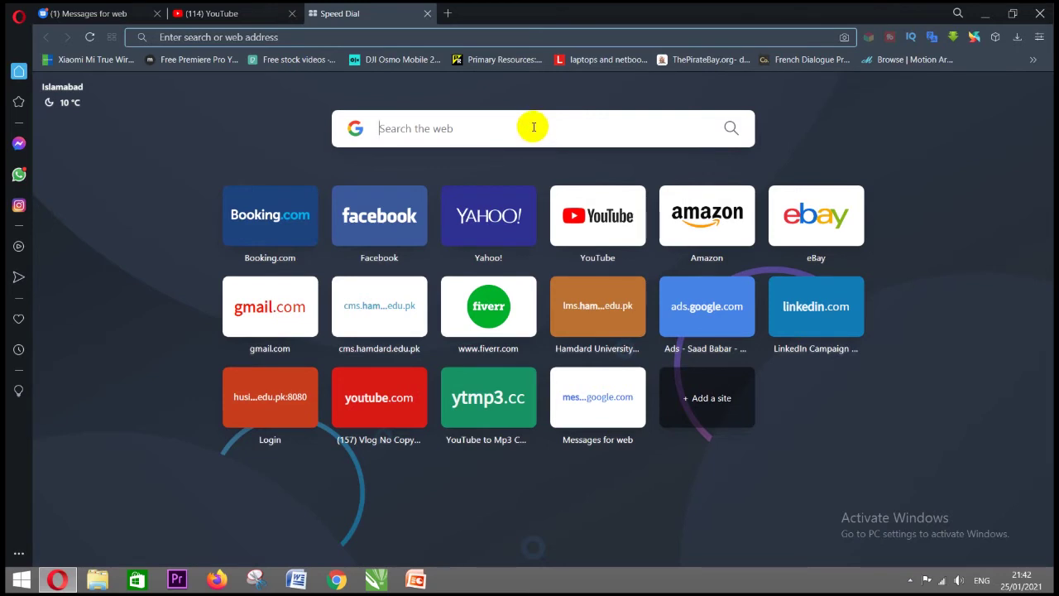
Google 'bensound', open the first result in a new tab, and browse its track list.
text(bensoun)
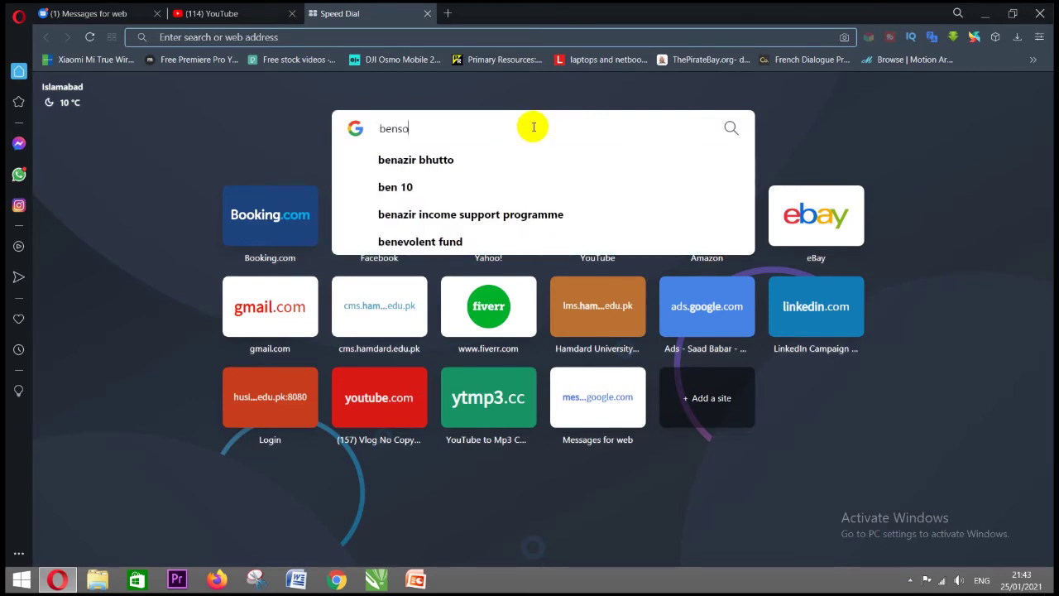
text(d)
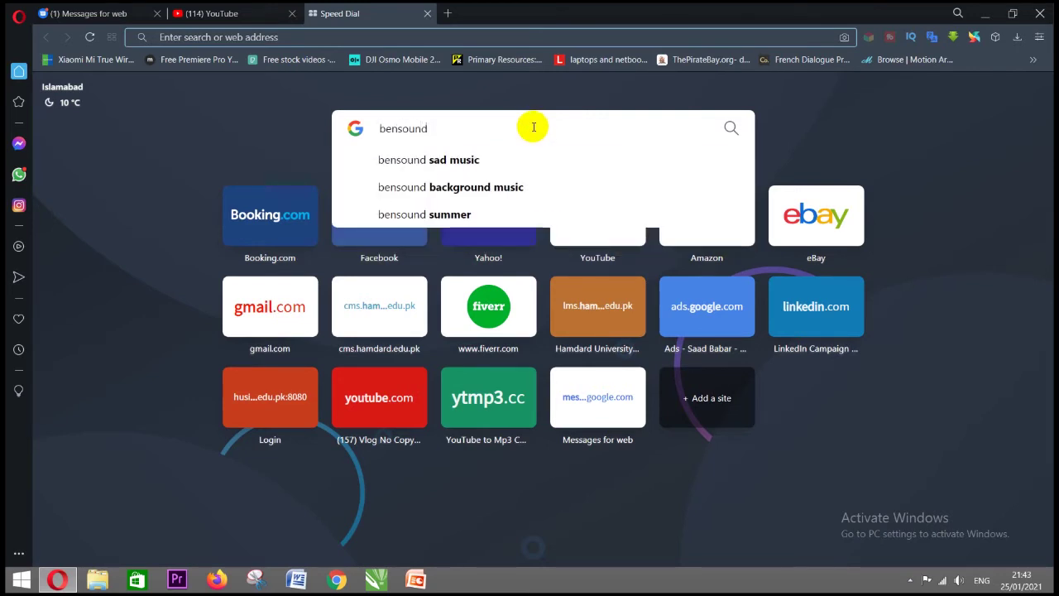
key(Return)
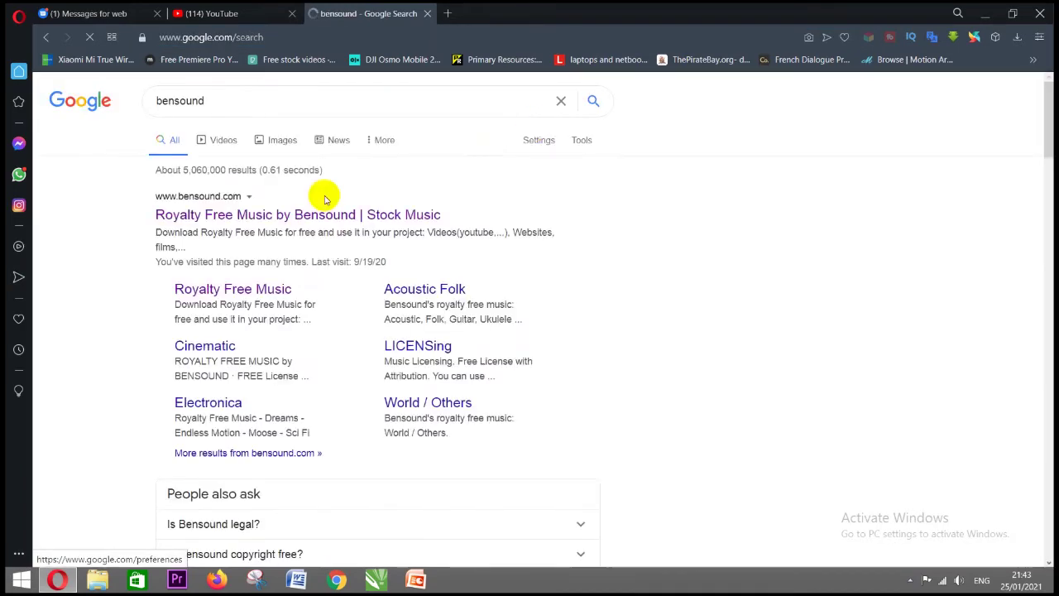
right_click(378, 220)
click(406, 229)
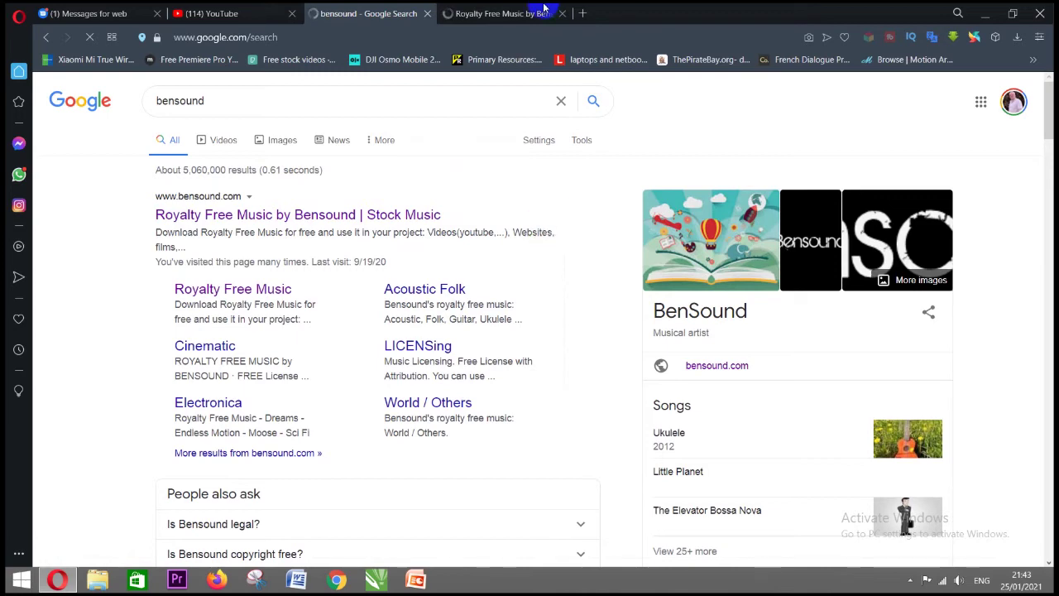
key(ctrl+Tab)
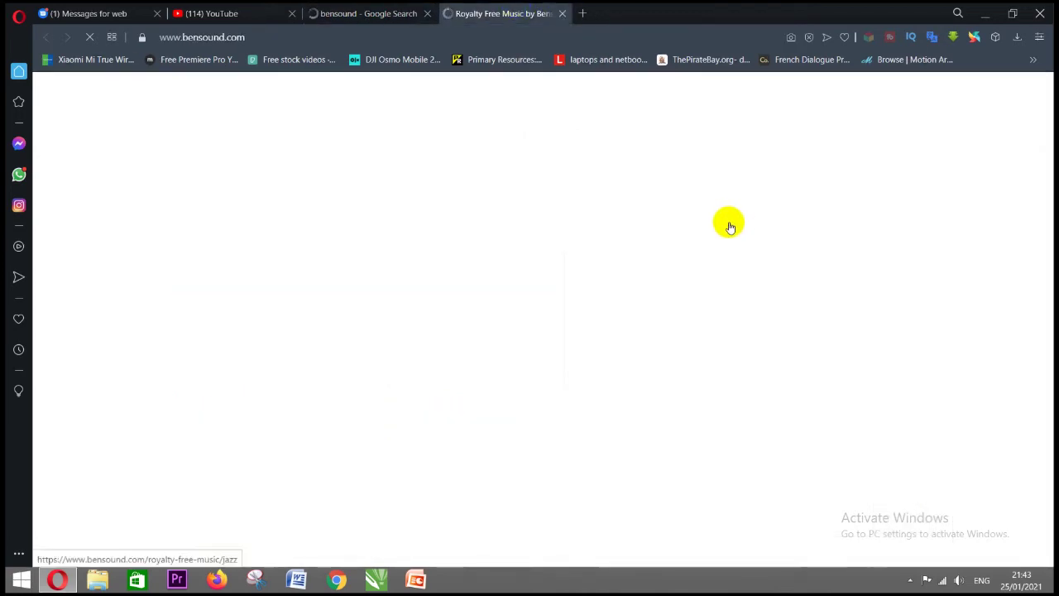
scroll(709, 378, down, 2)
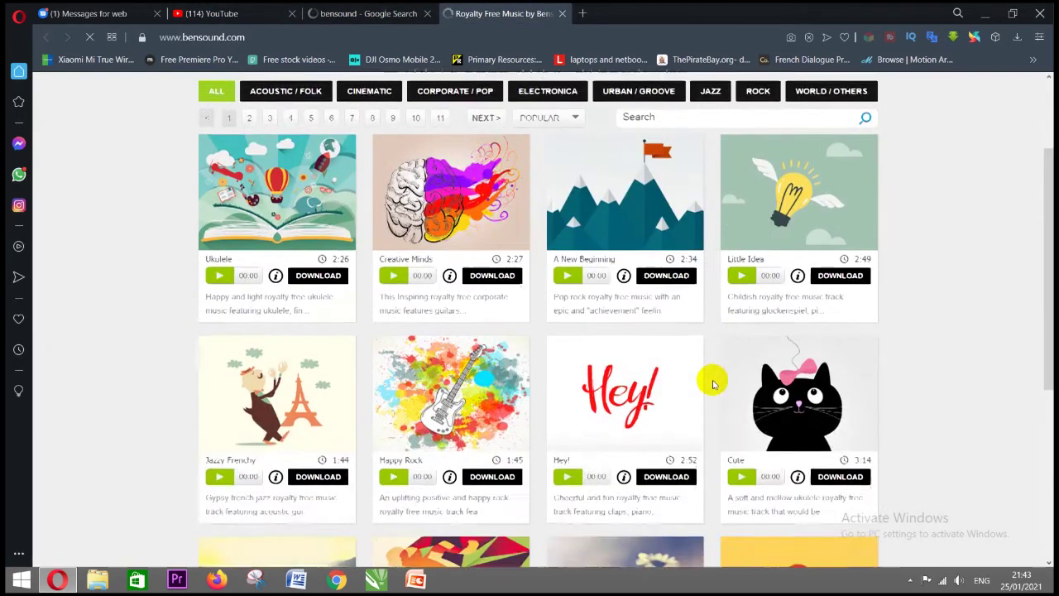
scroll(596, 331, down, 2)
scroll(484, 296, down, 2)
scroll(522, 294, up, 6)
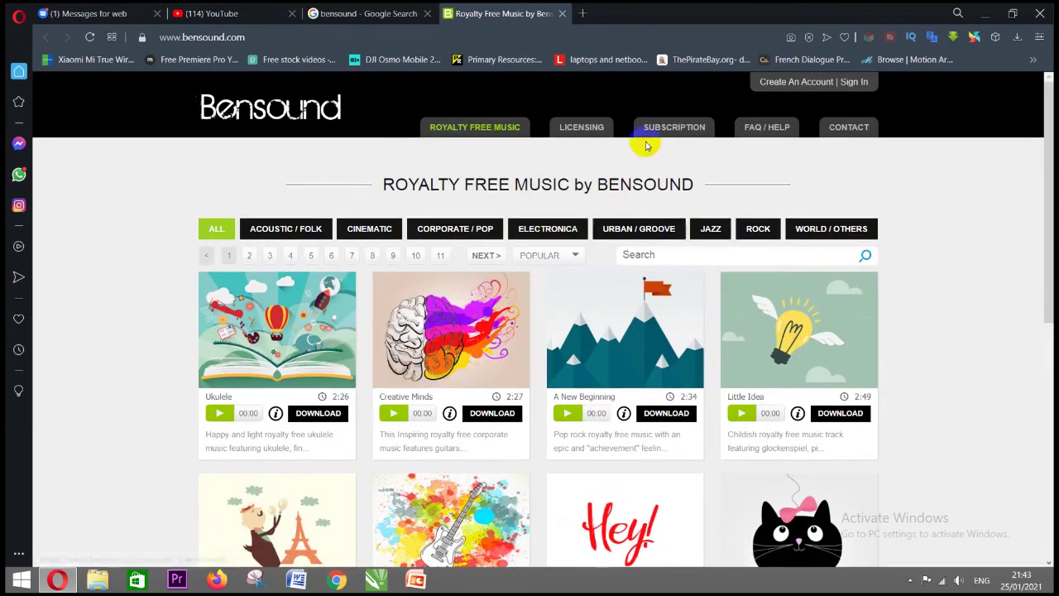
Close the Bensound tab and open YouTube Studio from the YouTube account menu.
click(562, 14)
click(217, 12)
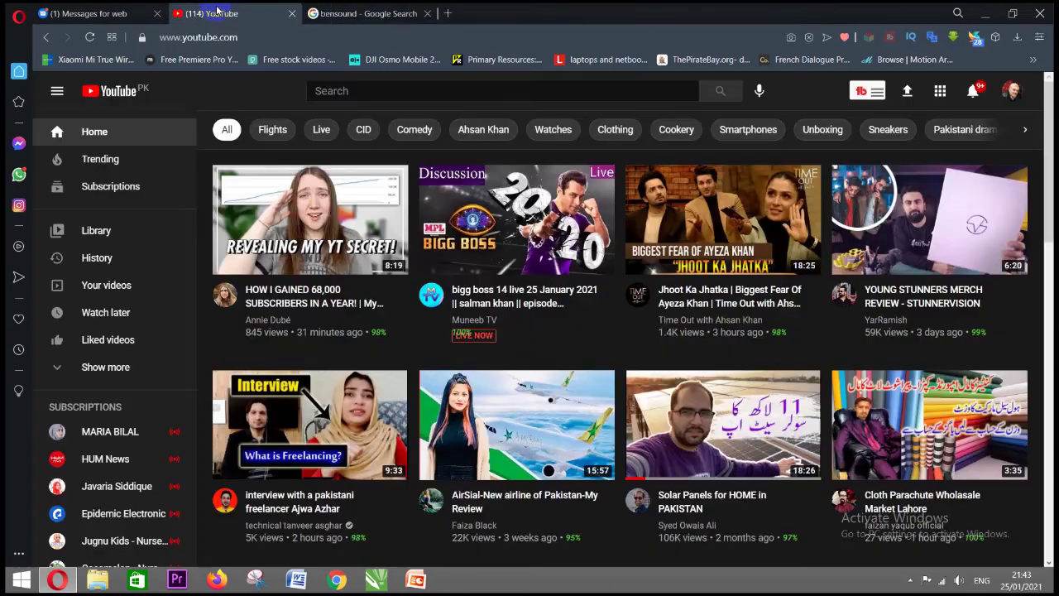
click(1014, 93)
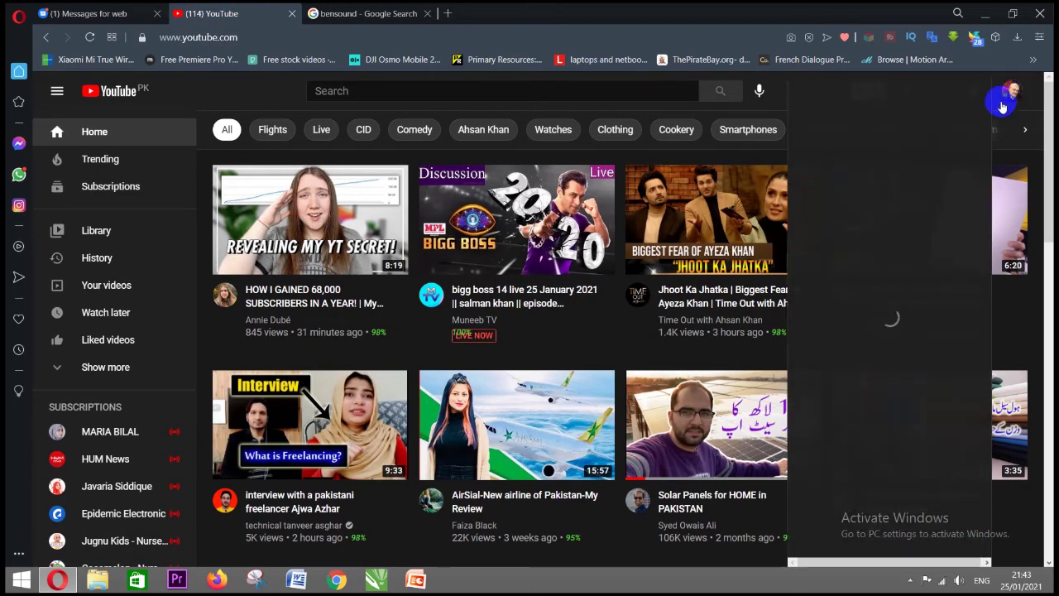
click(920, 203)
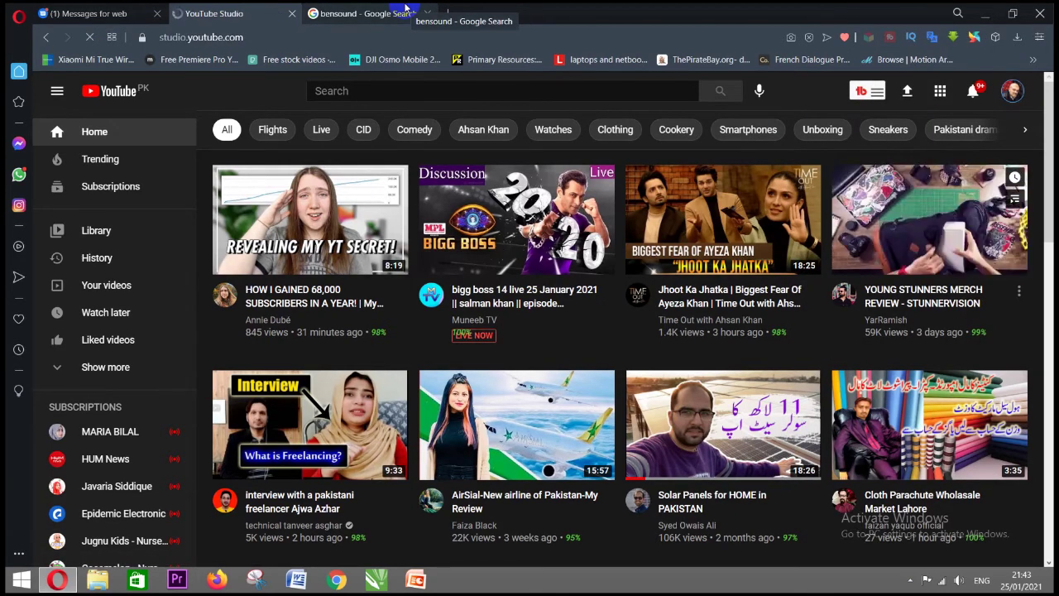
Load the YouTube home page in a new tab and close the bensound search results.
click(448, 12)
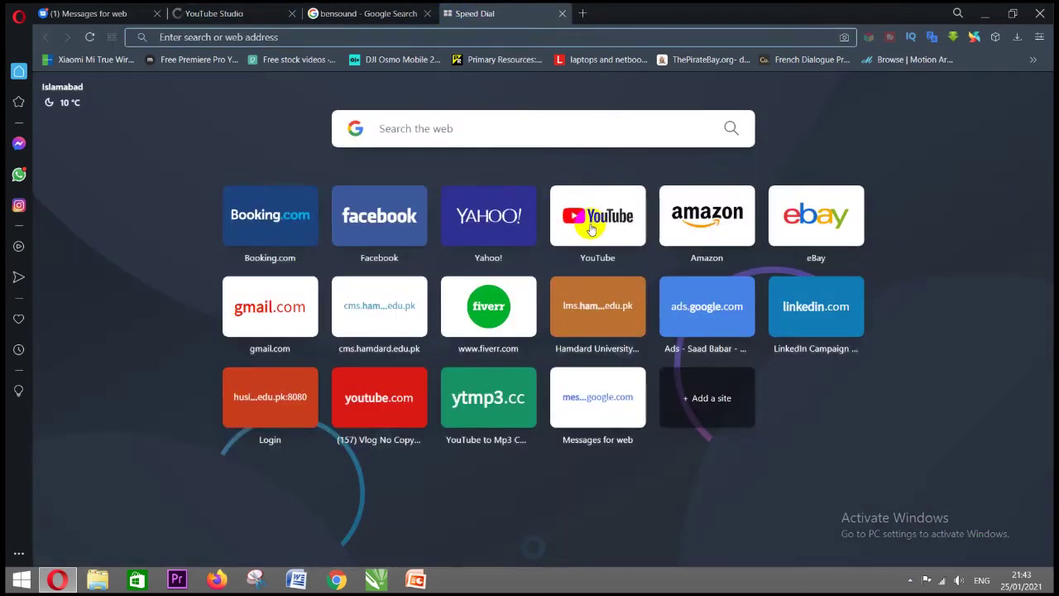
click(590, 221)
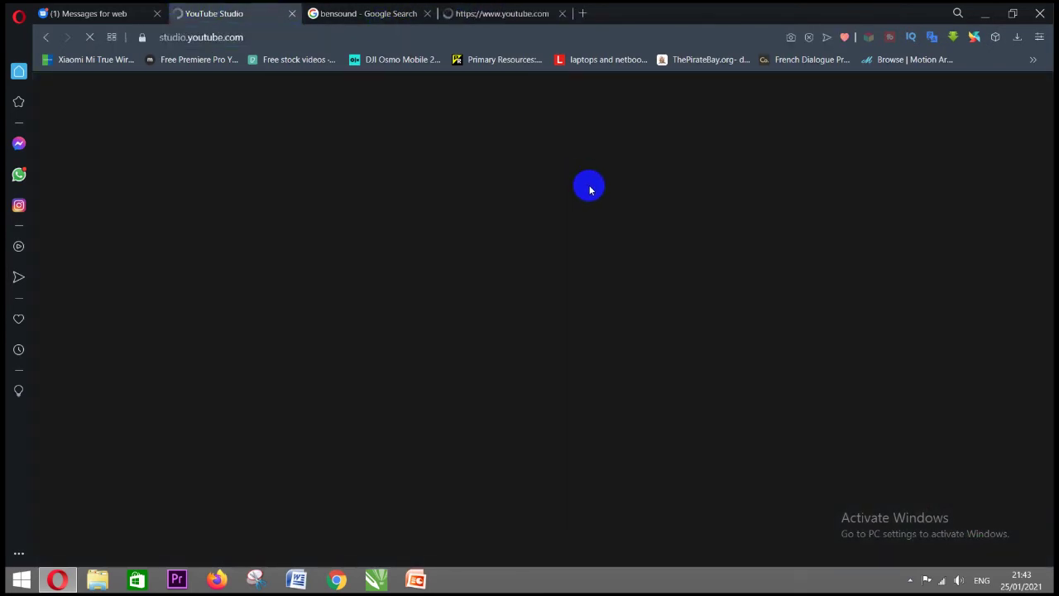
click(416, 10)
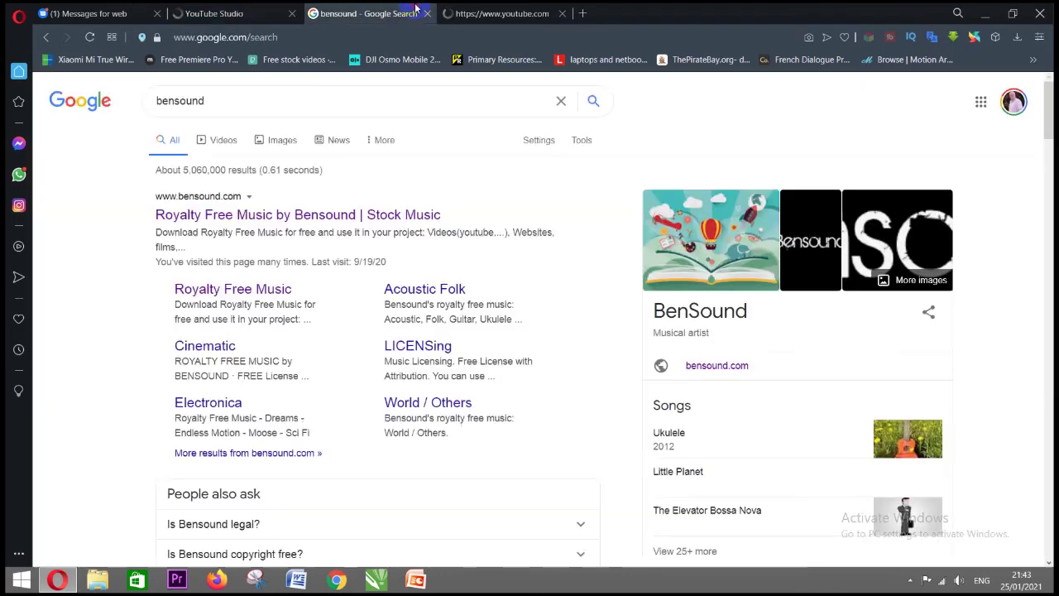
click(428, 14)
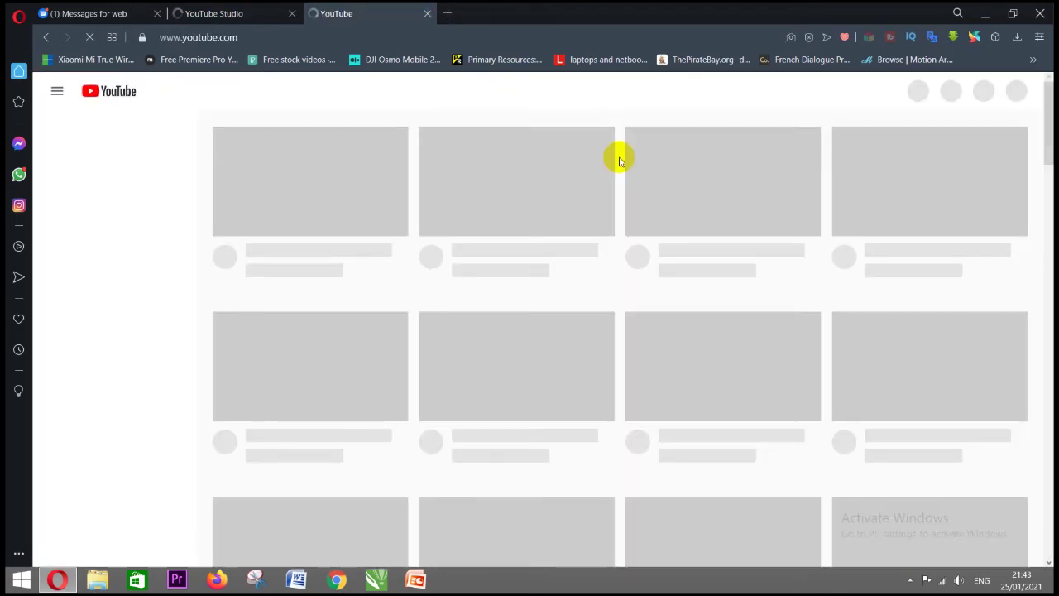
Return to YouTube Studio and browse the Audio library's free music tracks.
click(203, 14)
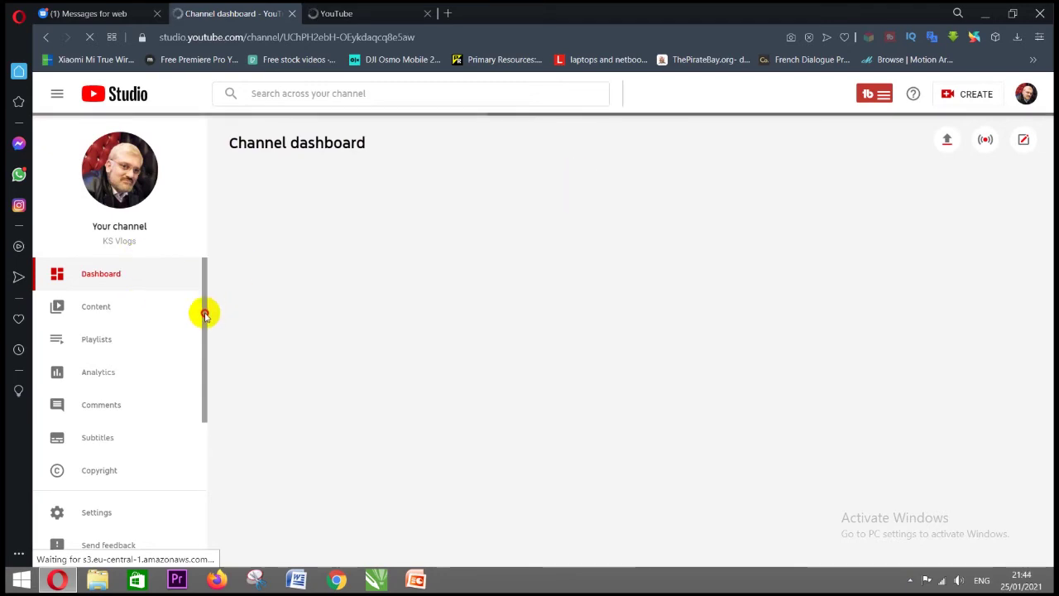
scroll(208, 331, down, 1)
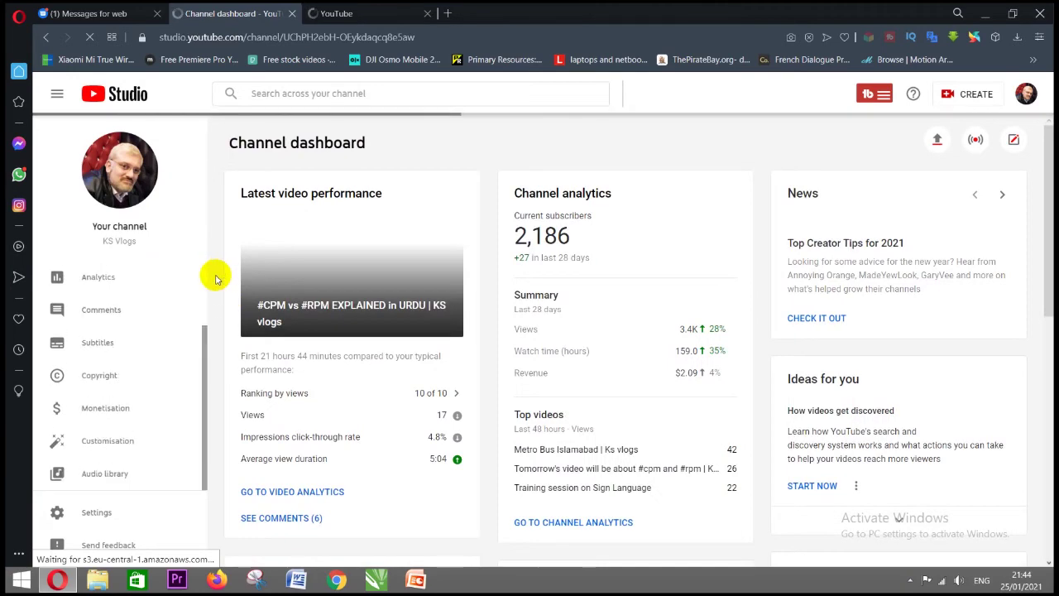
scroll(137, 369, down, 1)
scroll(135, 383, down, 2)
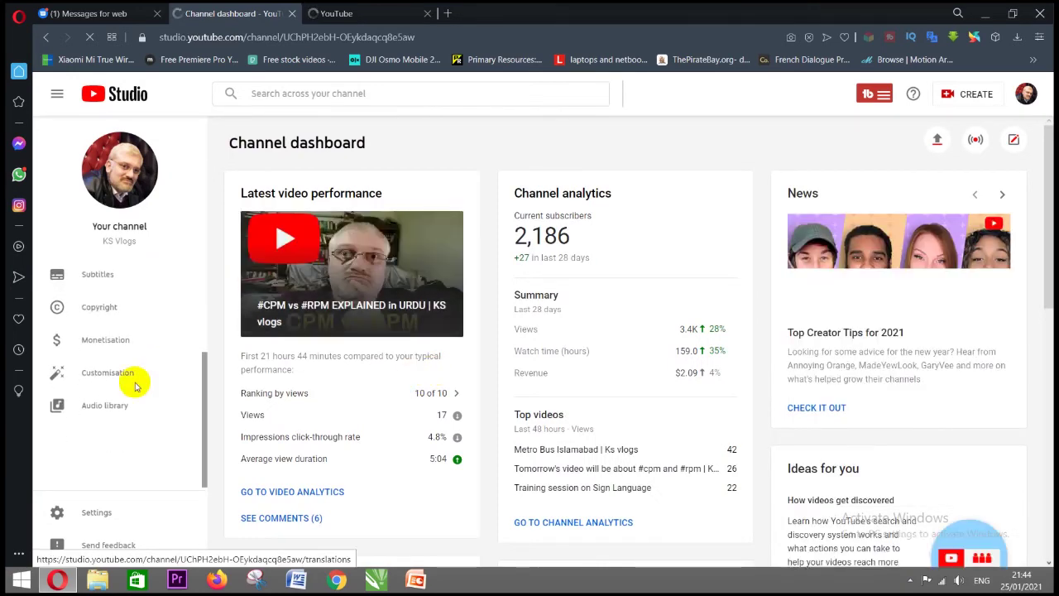
scroll(151, 406, down, 5)
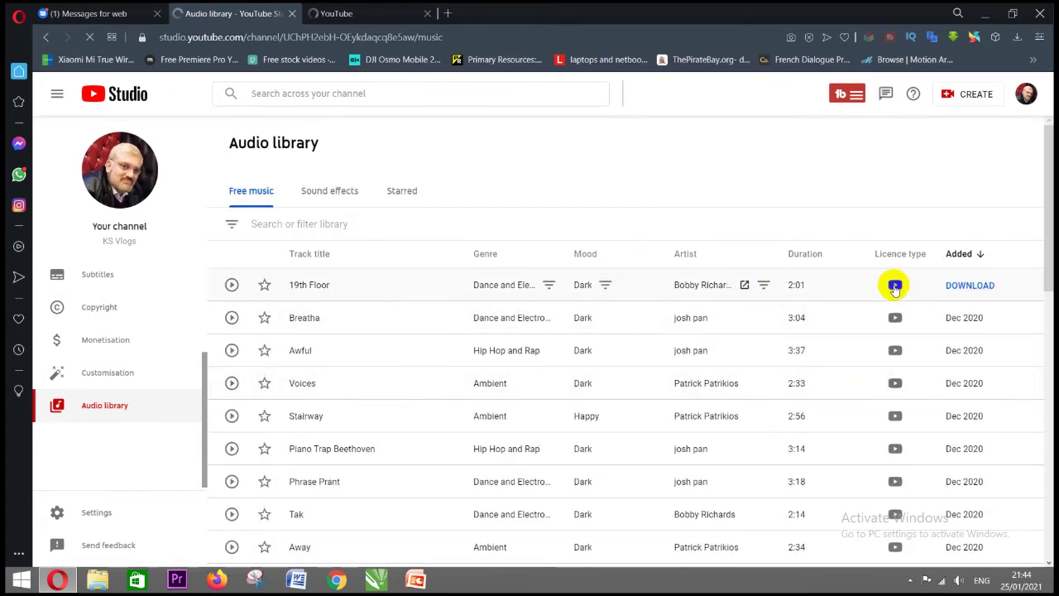
mouse_move(897, 288)
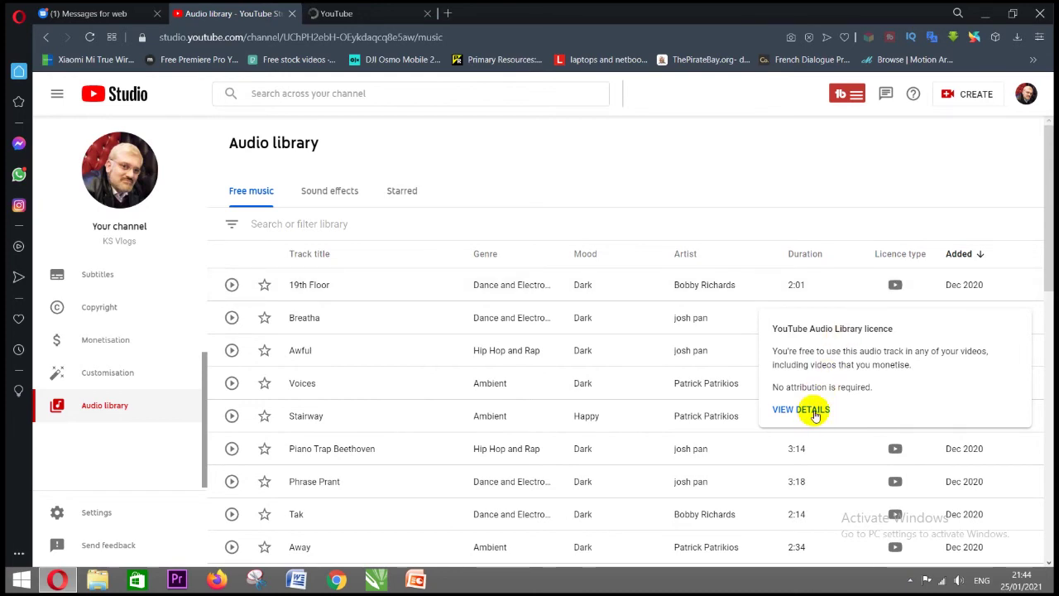
click(815, 410)
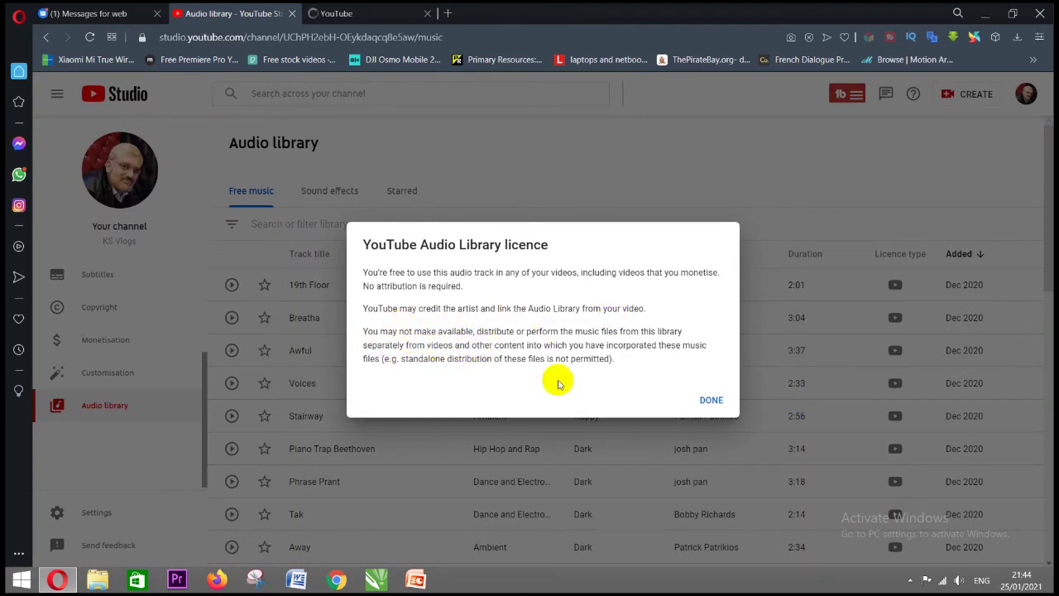
click(713, 400)
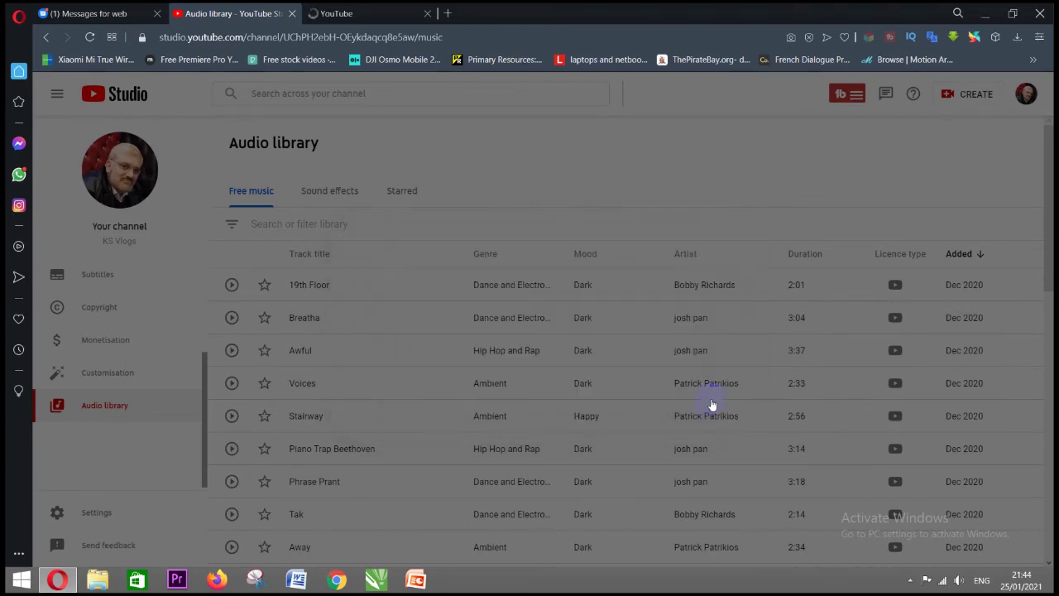
scroll(709, 317, down, 3)
scroll(709, 317, down, 2)
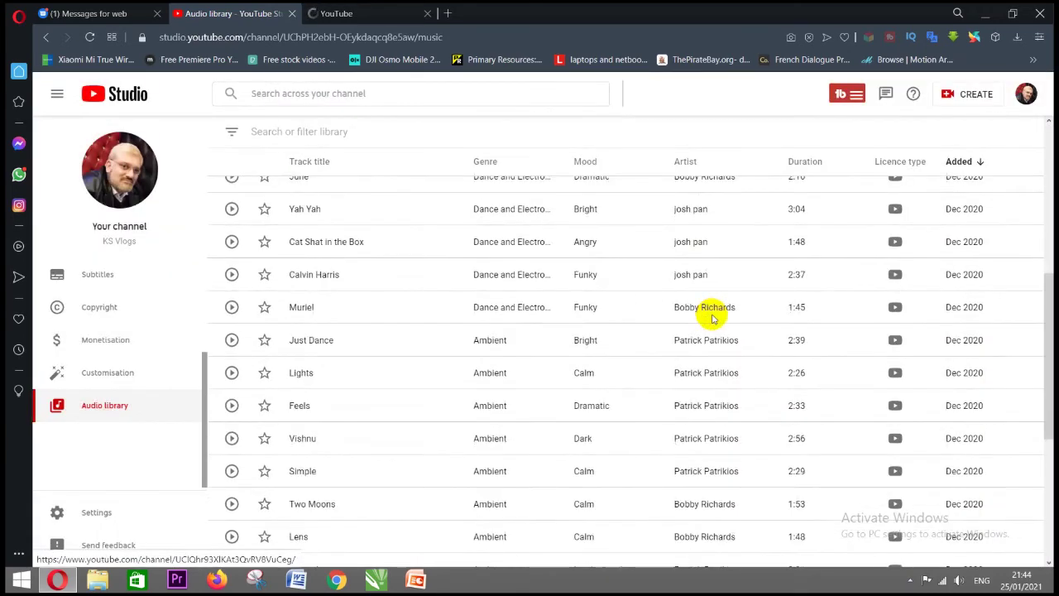
scroll(709, 317, down, 3)
scroll(710, 317, down, 2)
scroll(709, 314, up, 5)
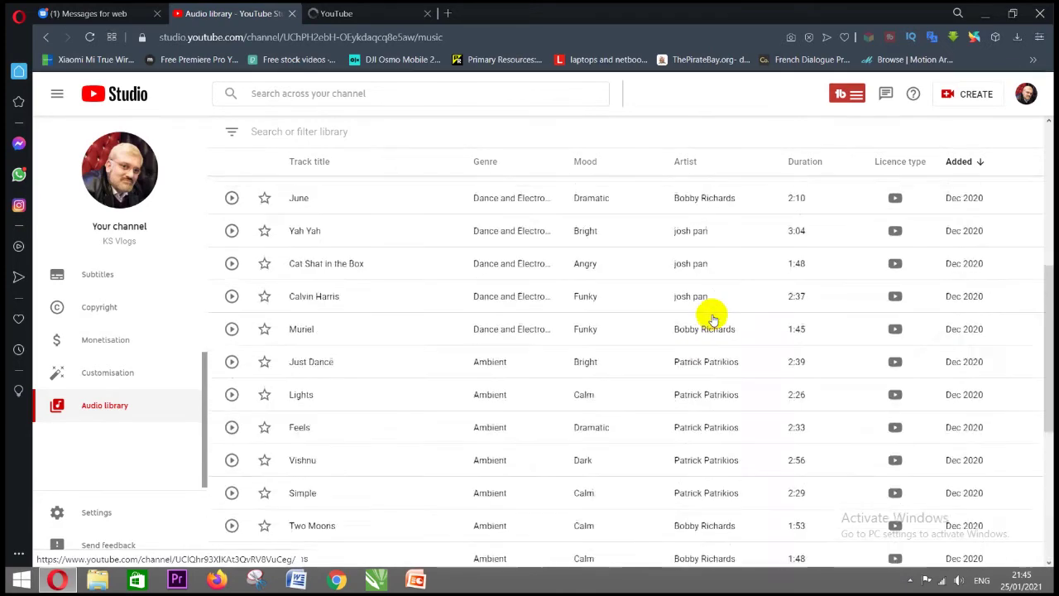
scroll(709, 314, up, 5)
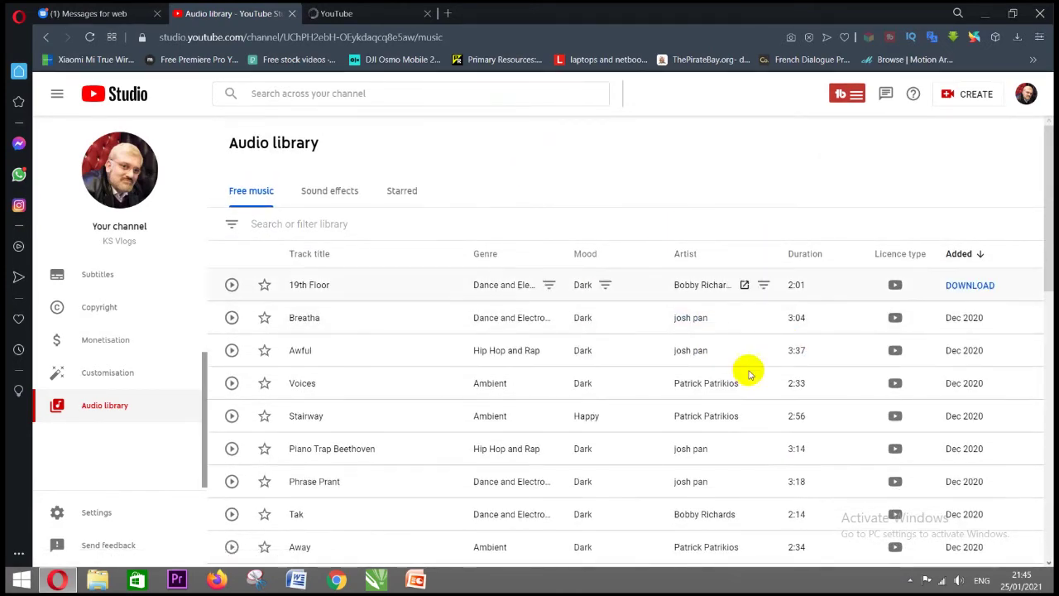
Search YouTube for 'No copyright music' and open the Audio Library — Music for content creators channel.
click(368, 12)
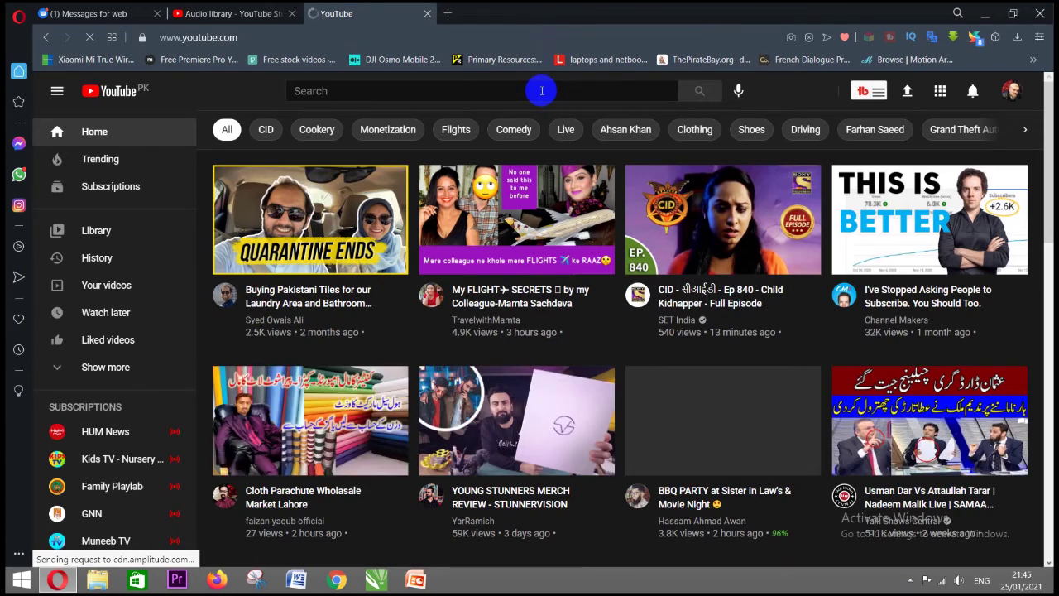
click(542, 90)
text(No copyright music)
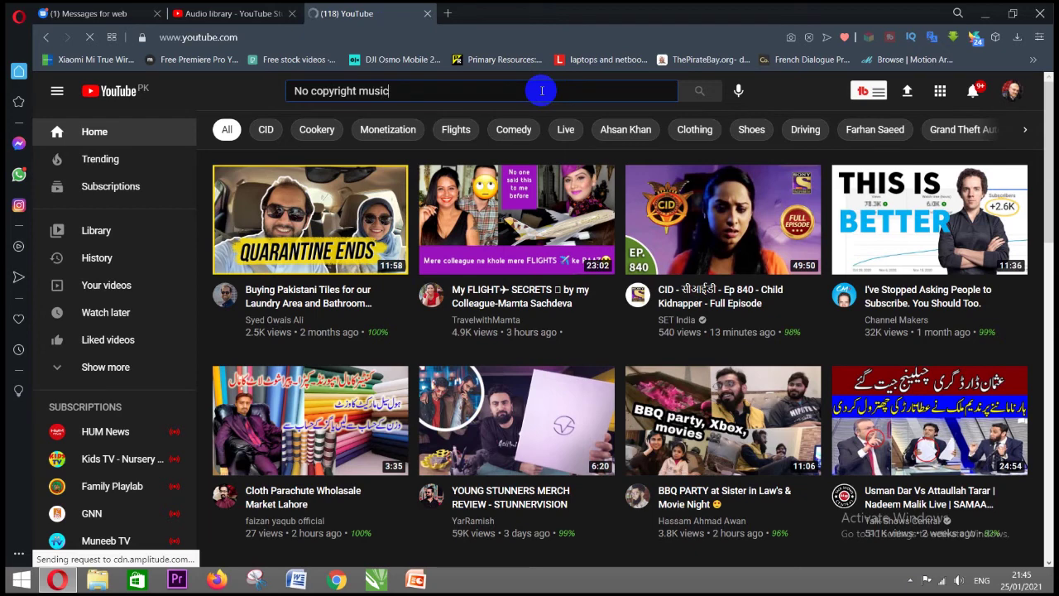
key(Return)
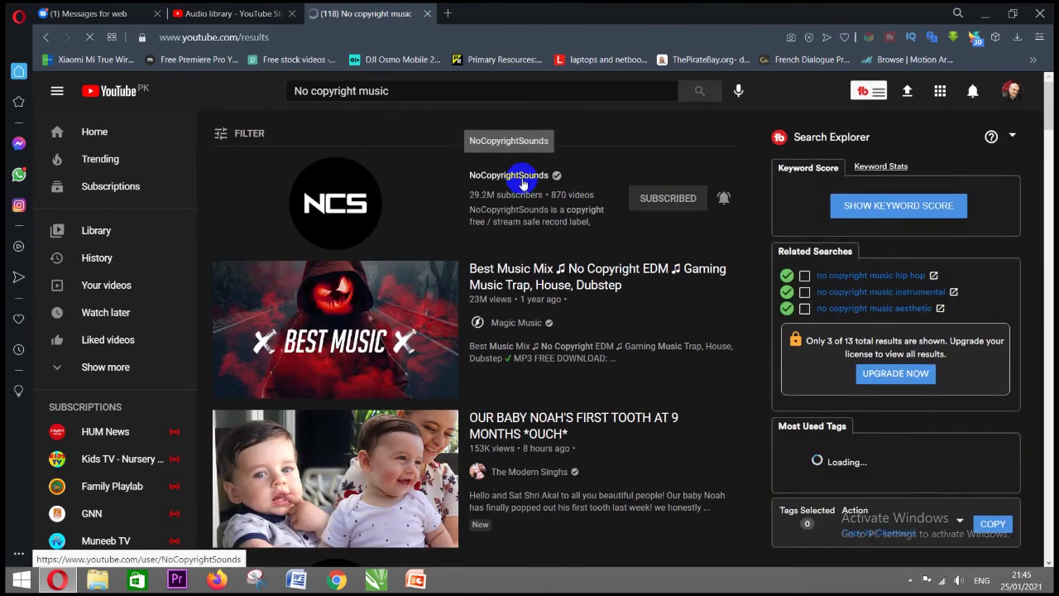
scroll(523, 178, down, 3)
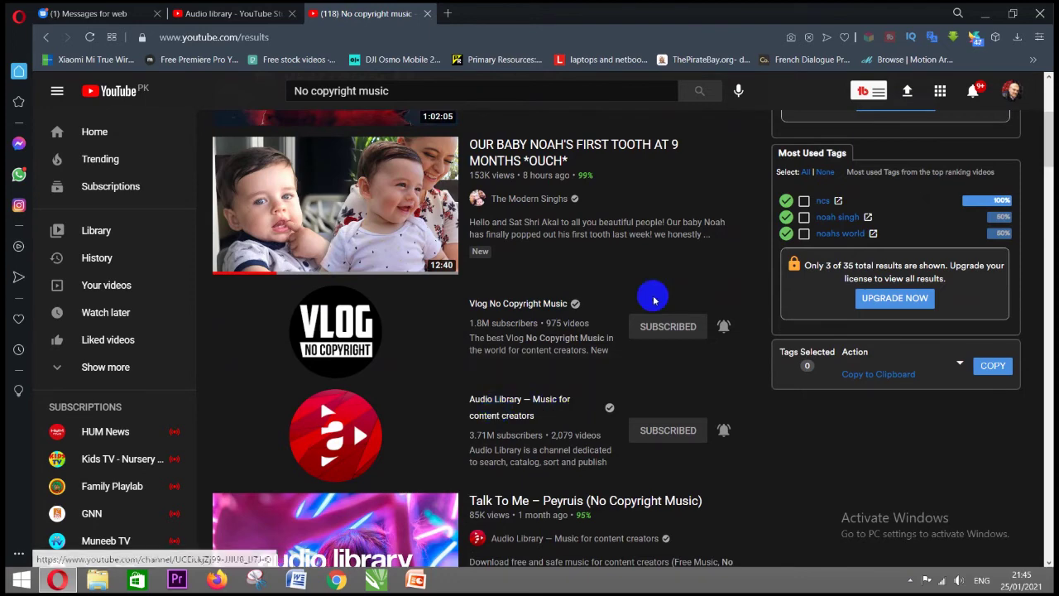
click(533, 403)
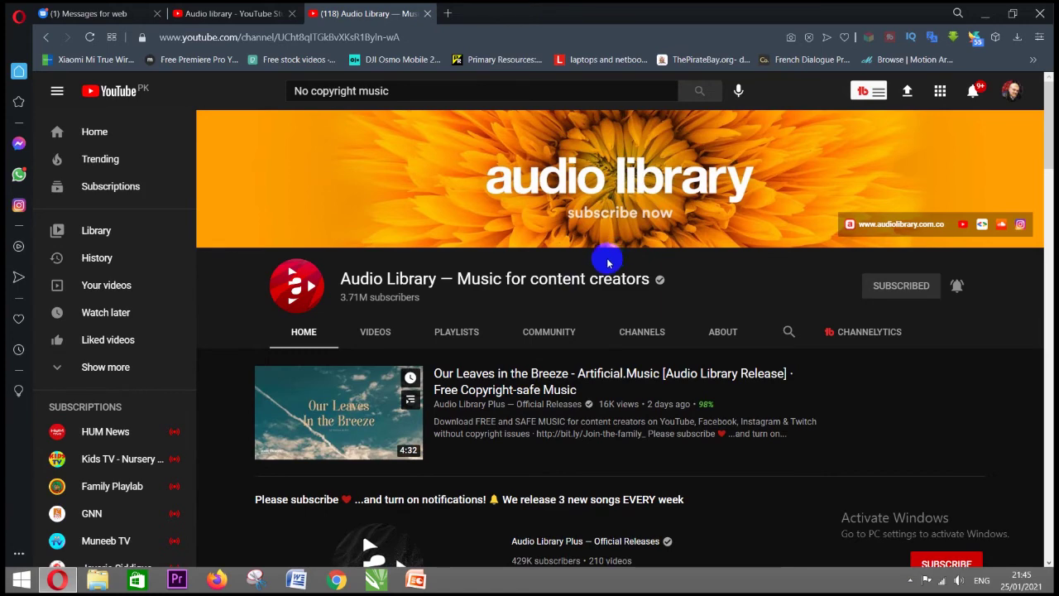
From the Audio Library channel's Videos list, open the newest upload, To Count The Stars, in a new tab.
click(375, 331)
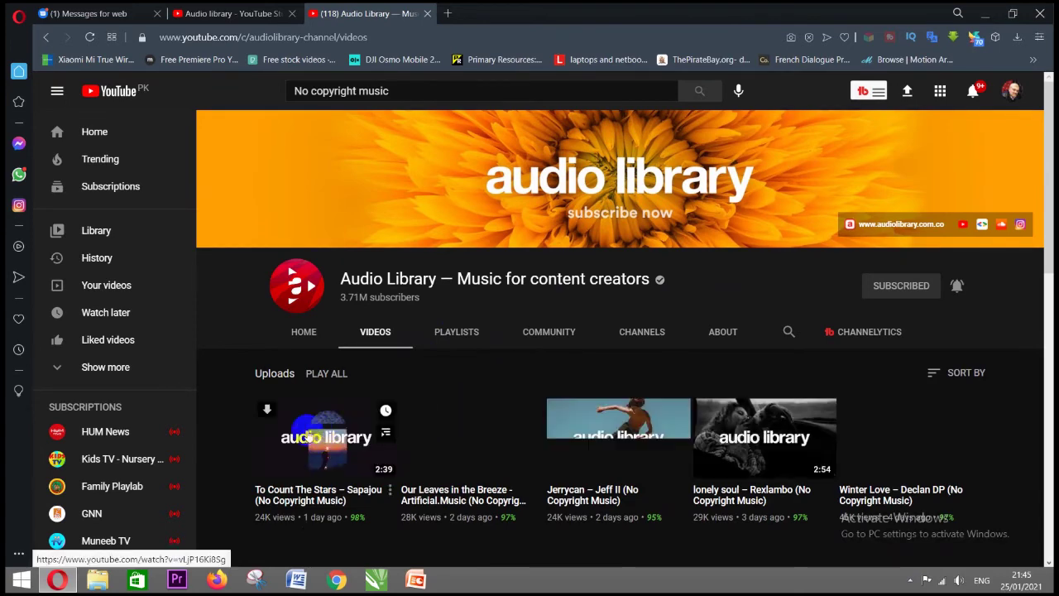
right_click(324, 447)
click(413, 274)
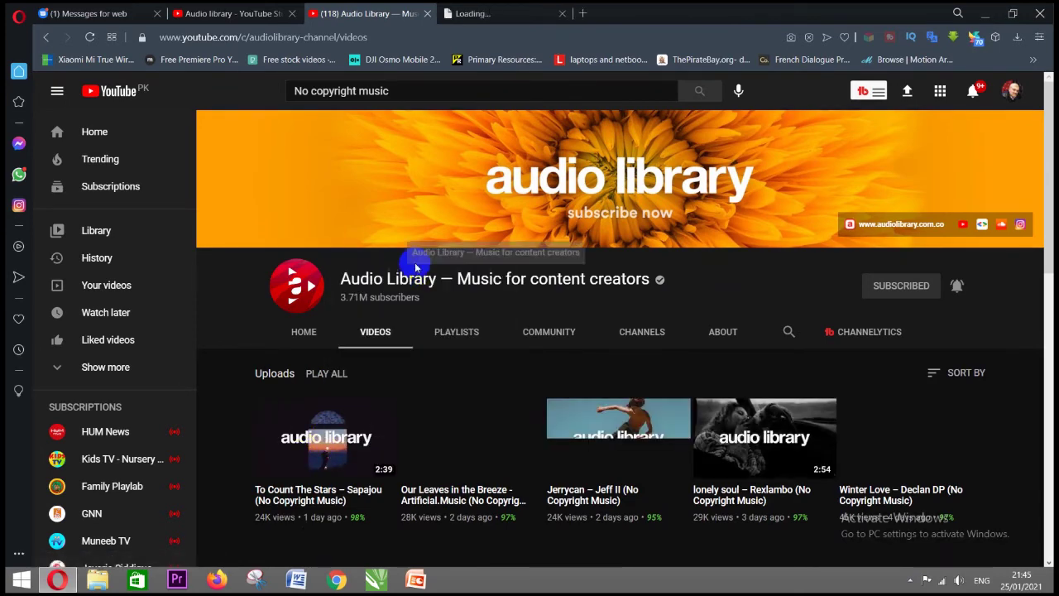
click(504, 13)
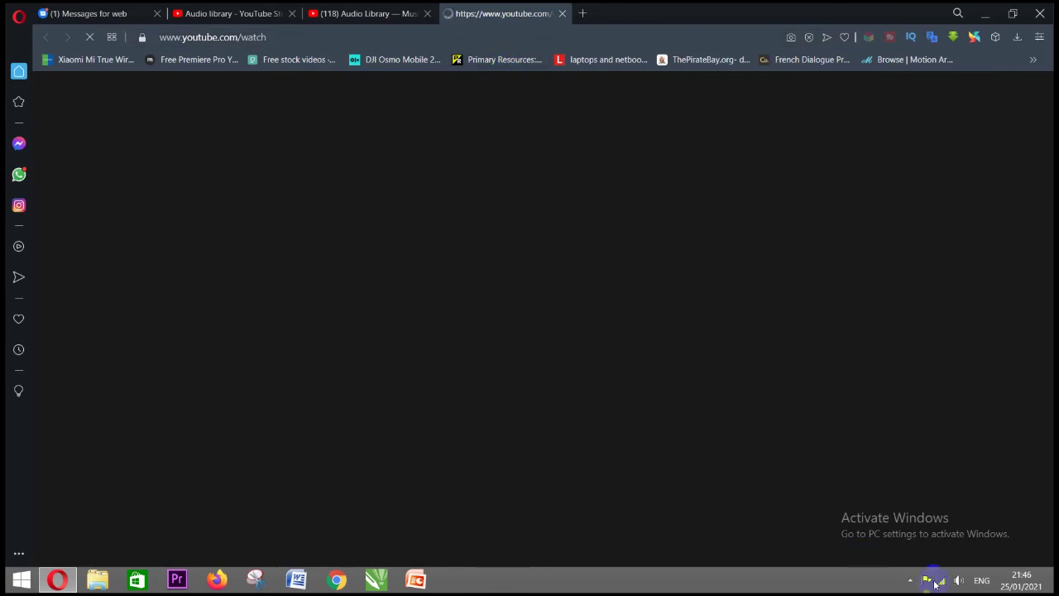
Mute the computer's speakers from the taskbar volume control.
click(960, 581)
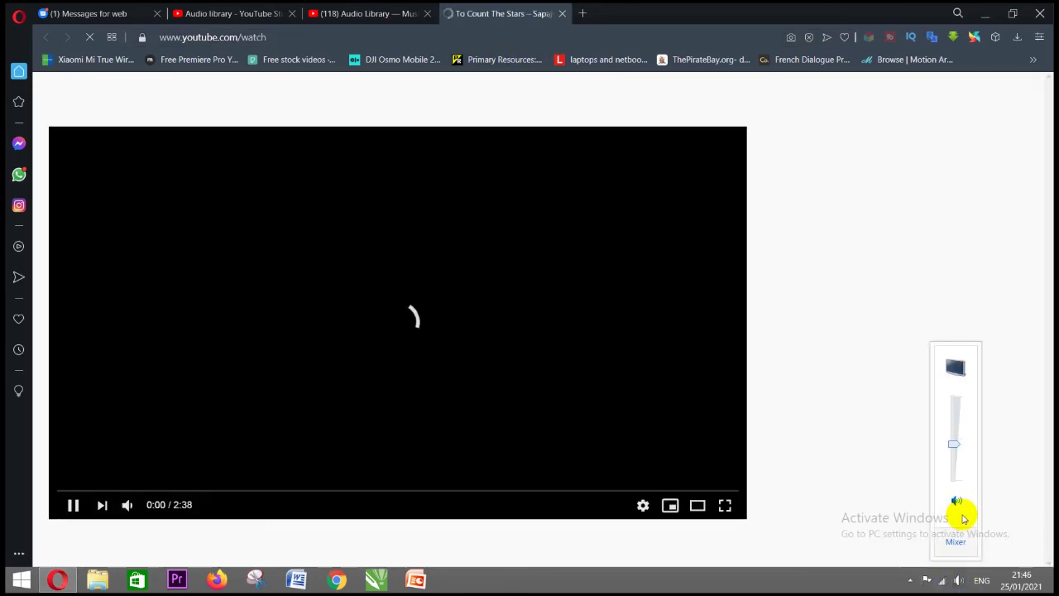
click(959, 511)
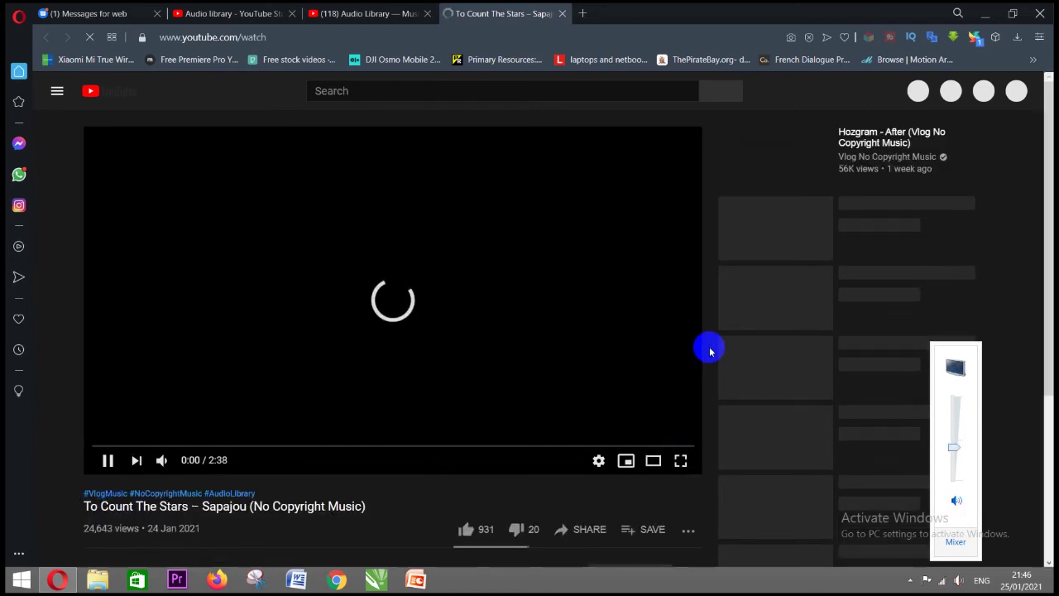
click(768, 11)
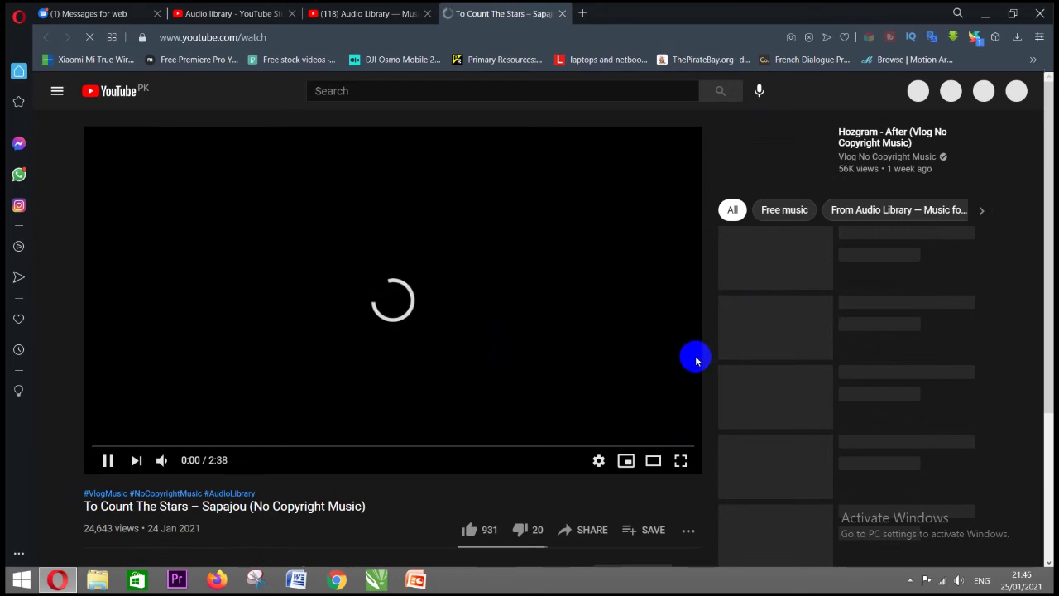
scroll(700, 357, down, 2)
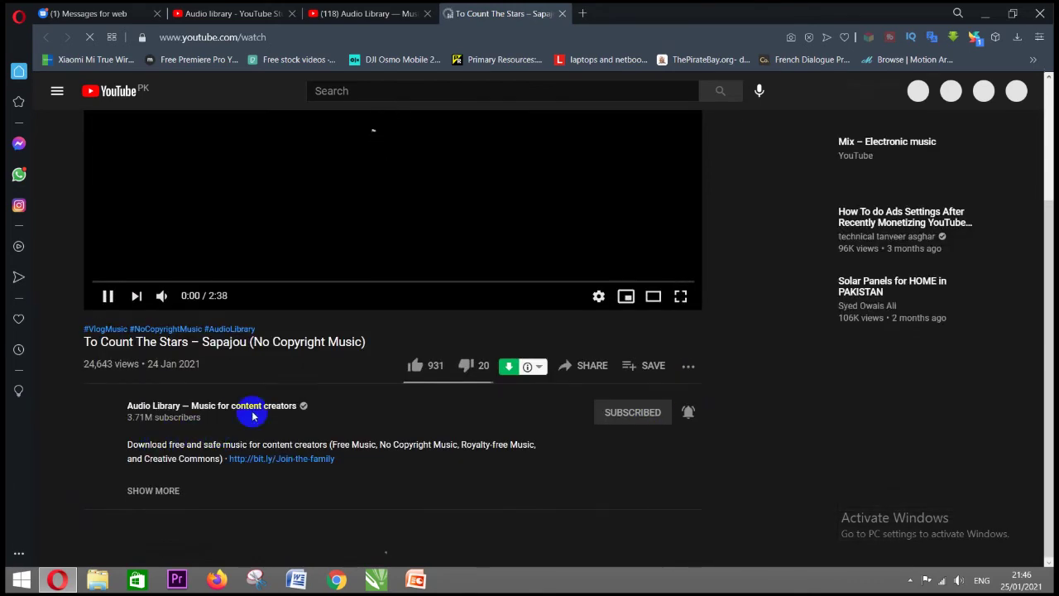
click(961, 579)
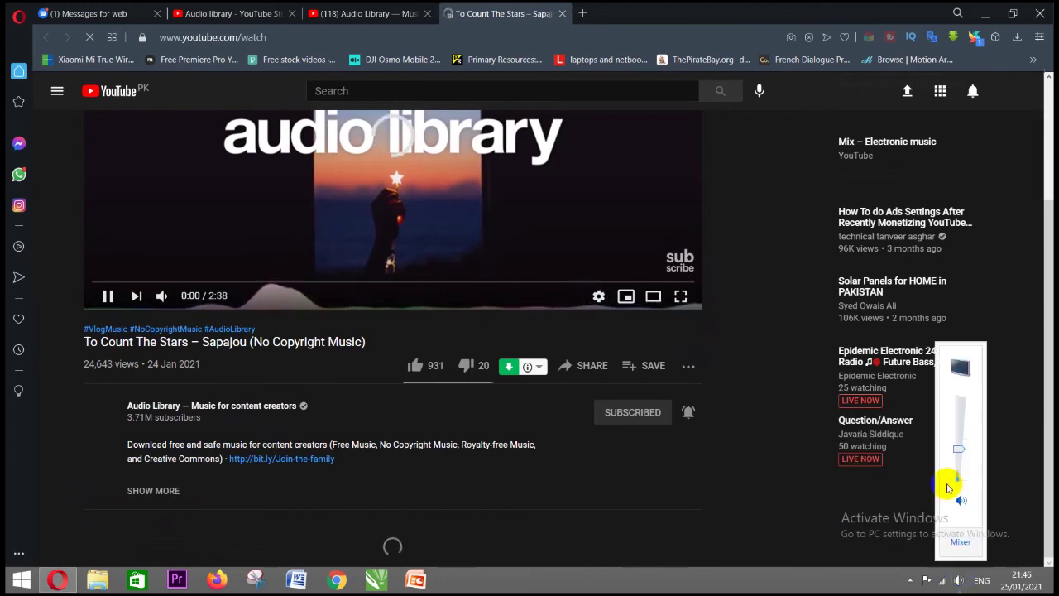
click(959, 500)
Expand the video description and copy the four-line credits block for To Count The Stars.
scroll(178, 435, down, 1)
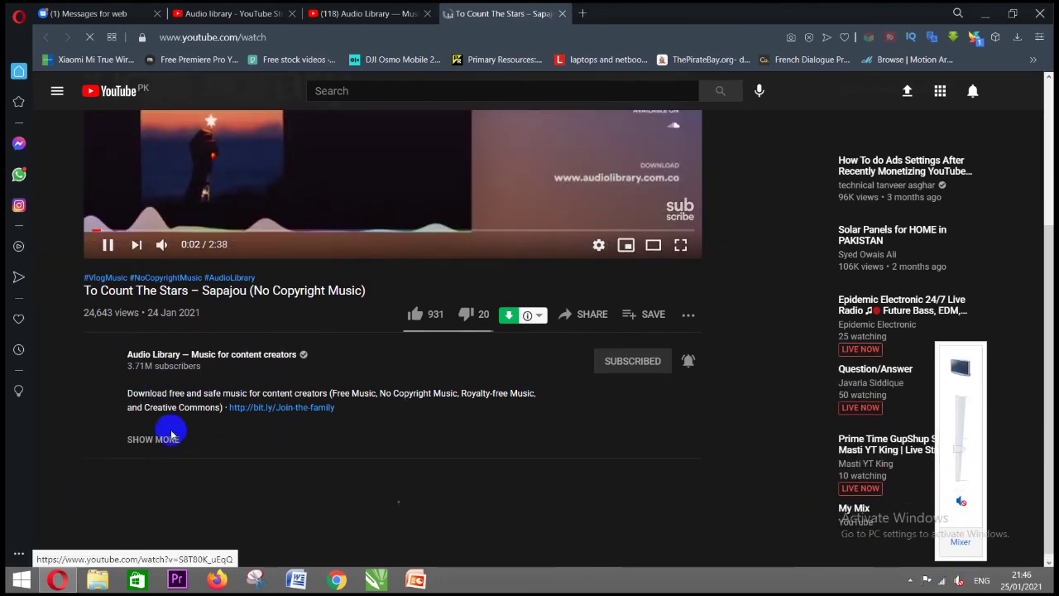
click(155, 438)
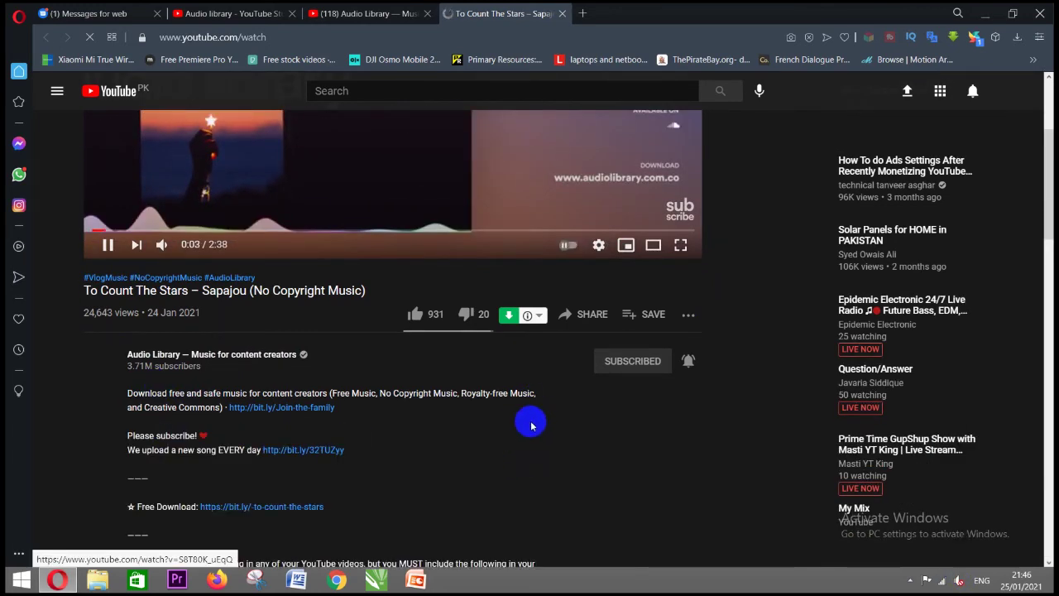
scroll(524, 401, down, 3)
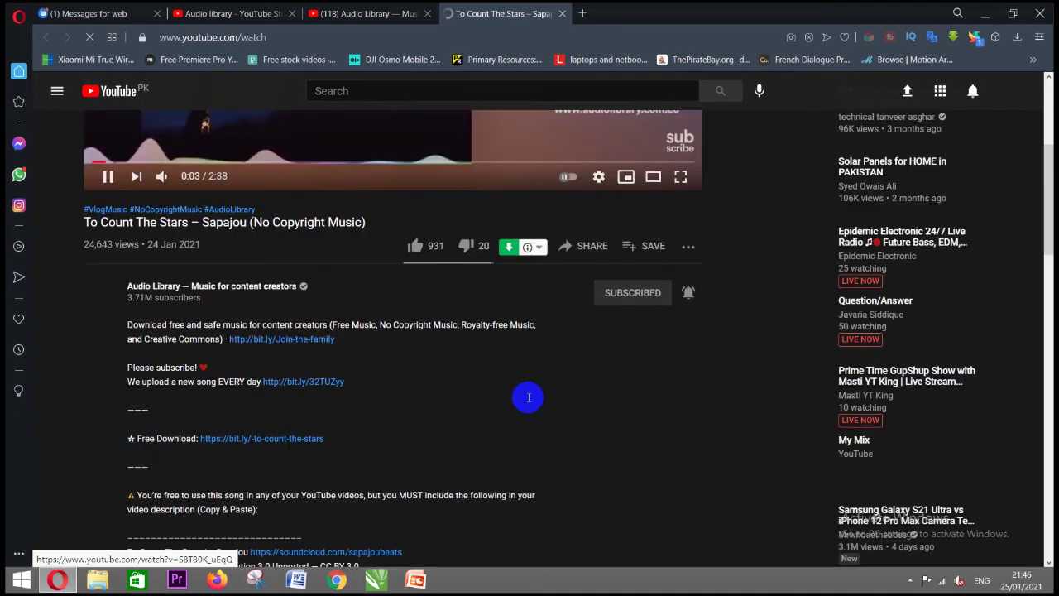
scroll(531, 399, down, 3)
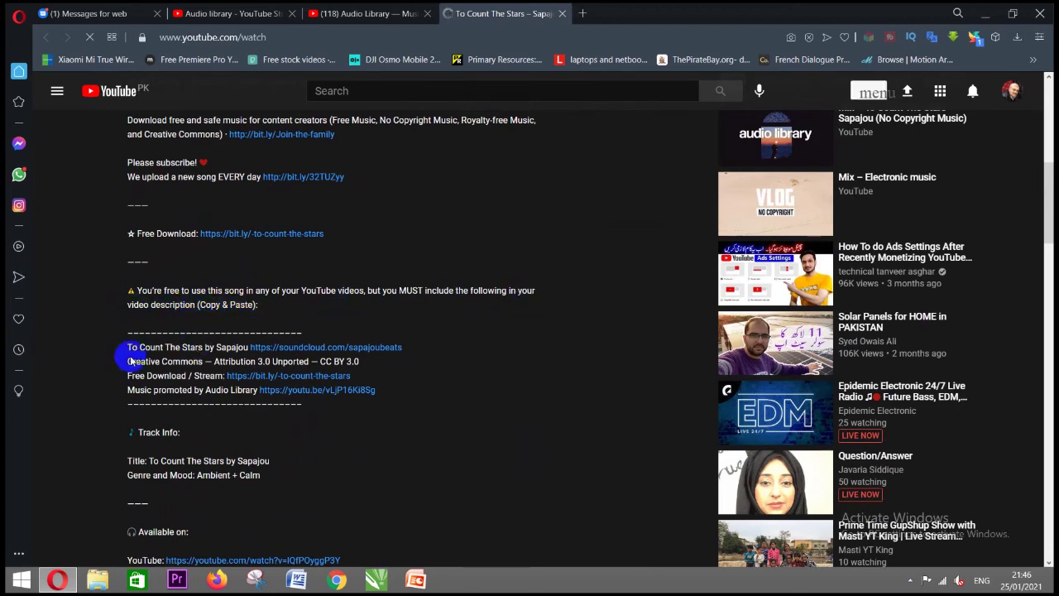
mouse_move(127, 347)
mouse_down()
mouse_move(390, 376)
mouse_move(389, 394)
mouse_up()
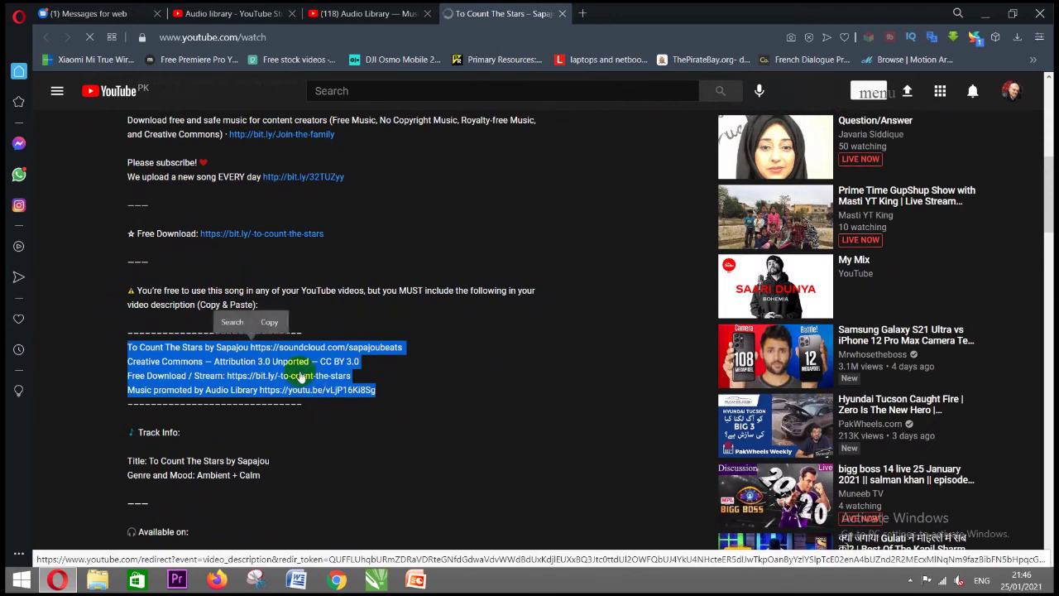
click(273, 323)
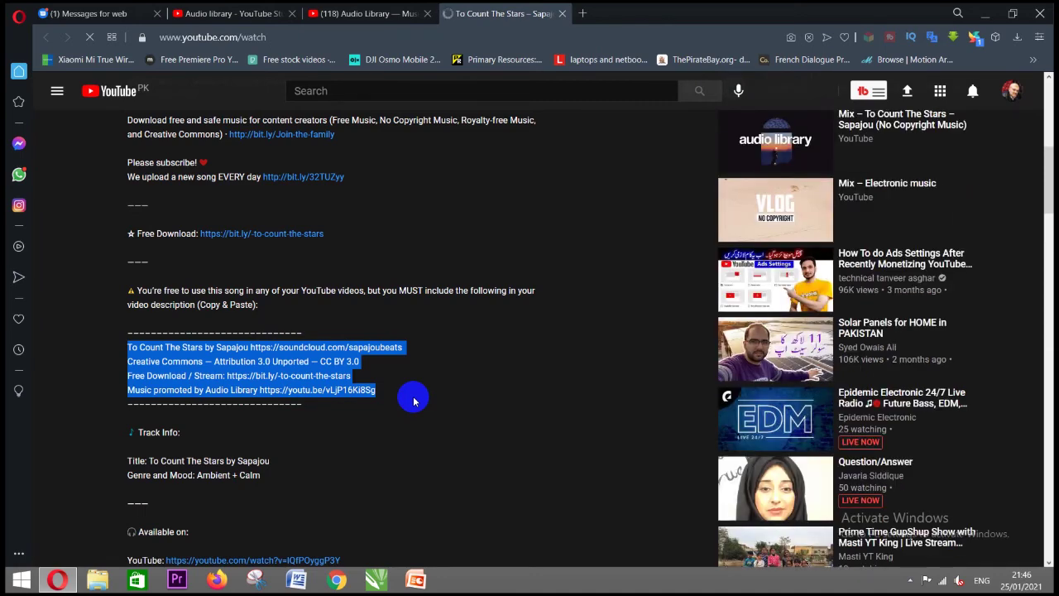
click(511, 357)
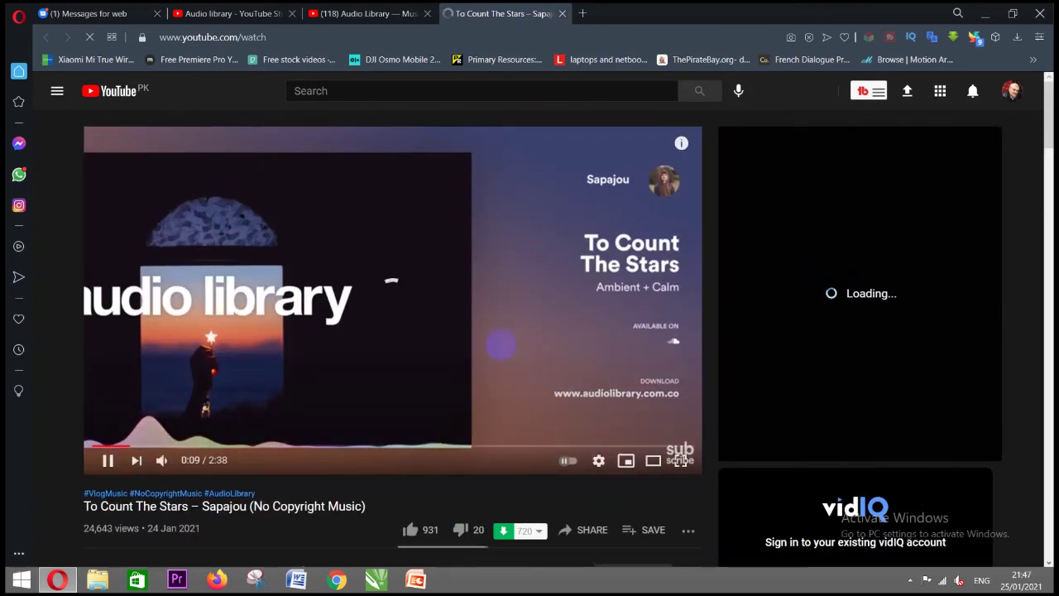
Close the To Count The Stars tab and minimize the browser to reveal the desktop.
click(562, 13)
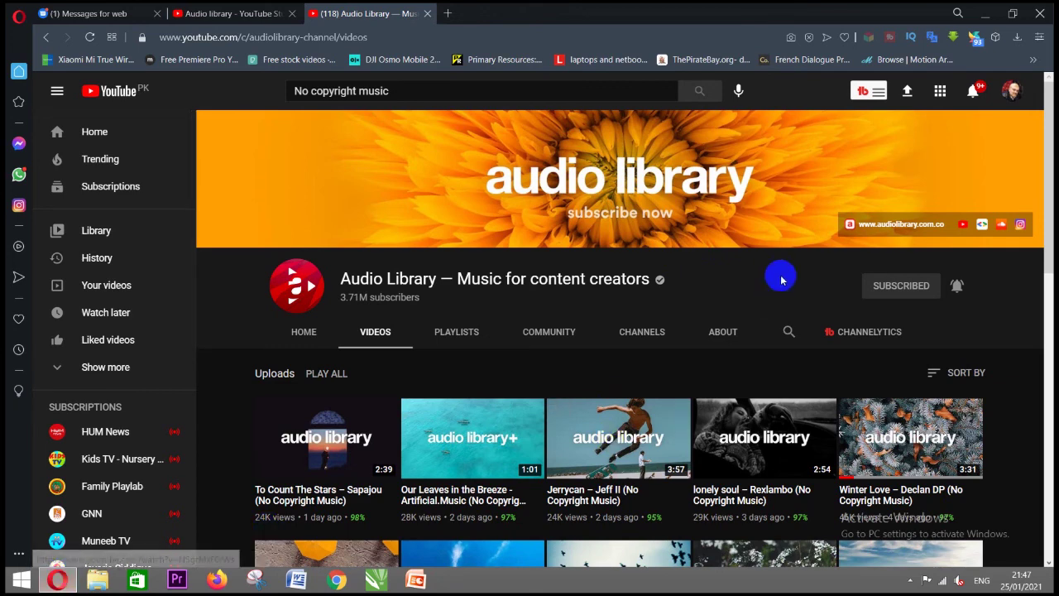
click(991, 8)
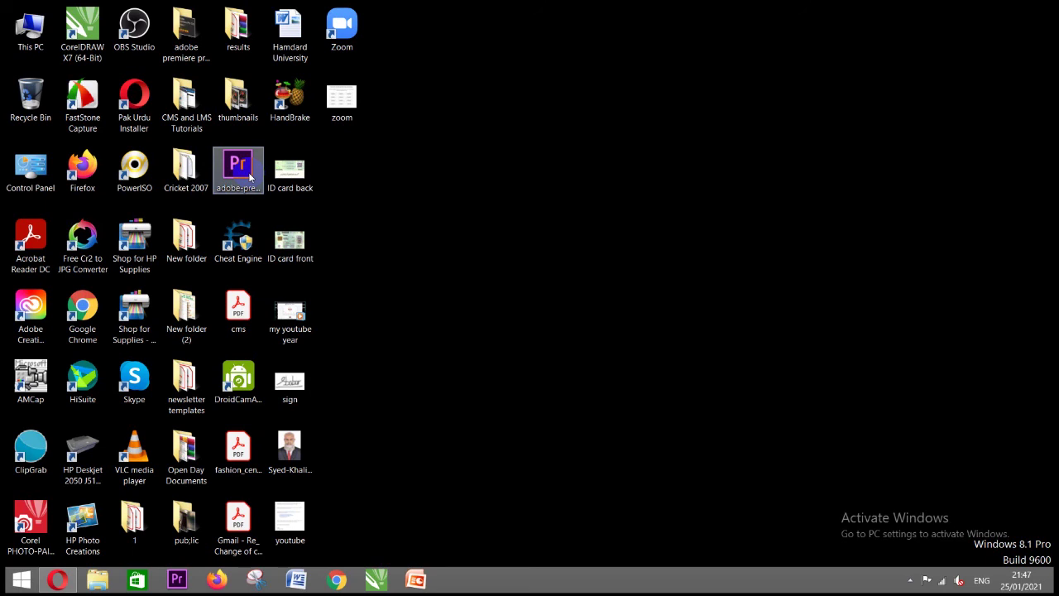
click(558, 362)
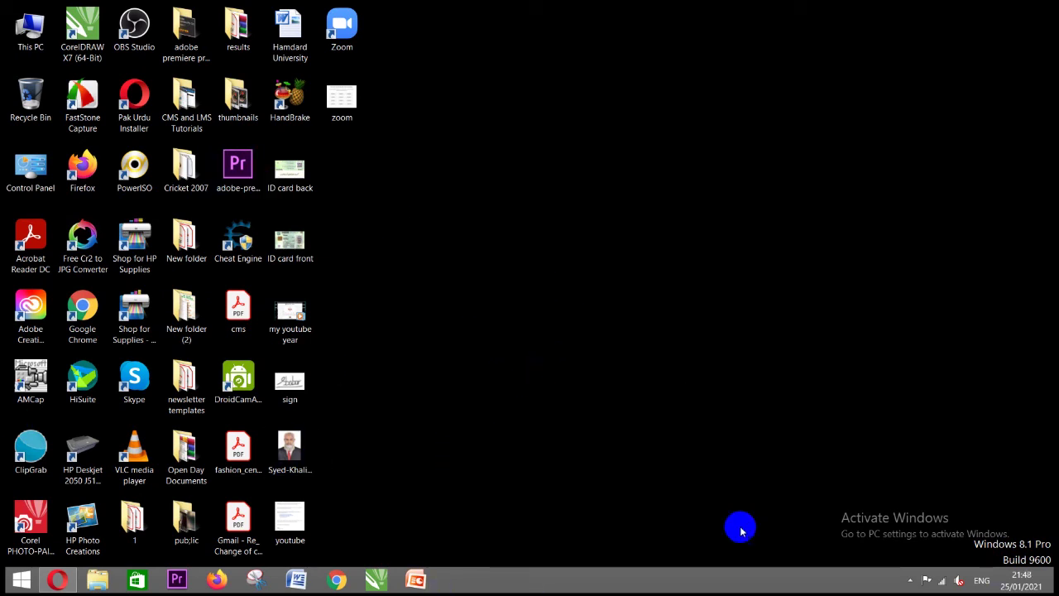
click(910, 581)
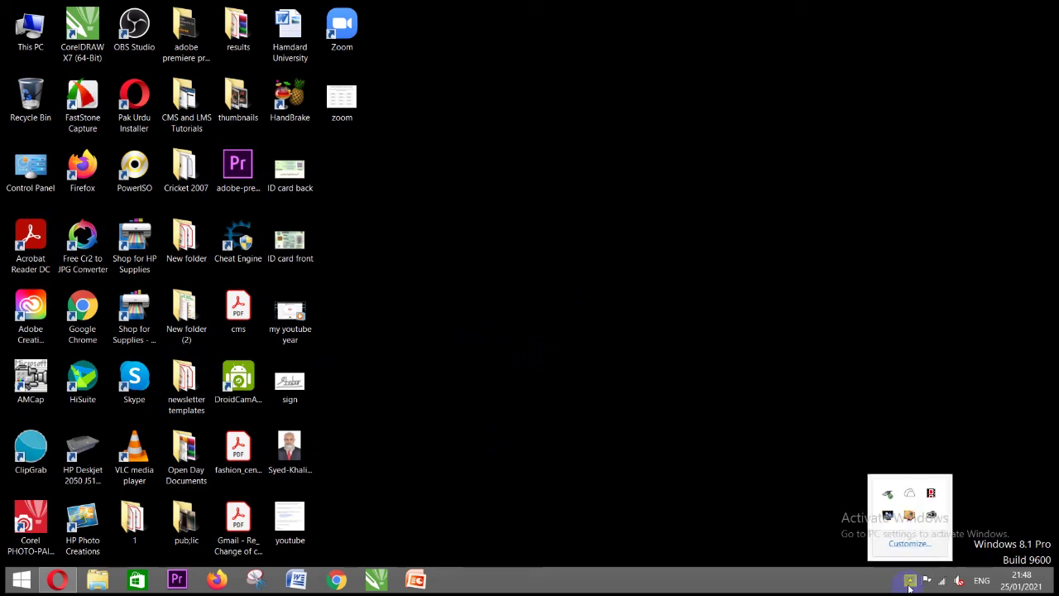